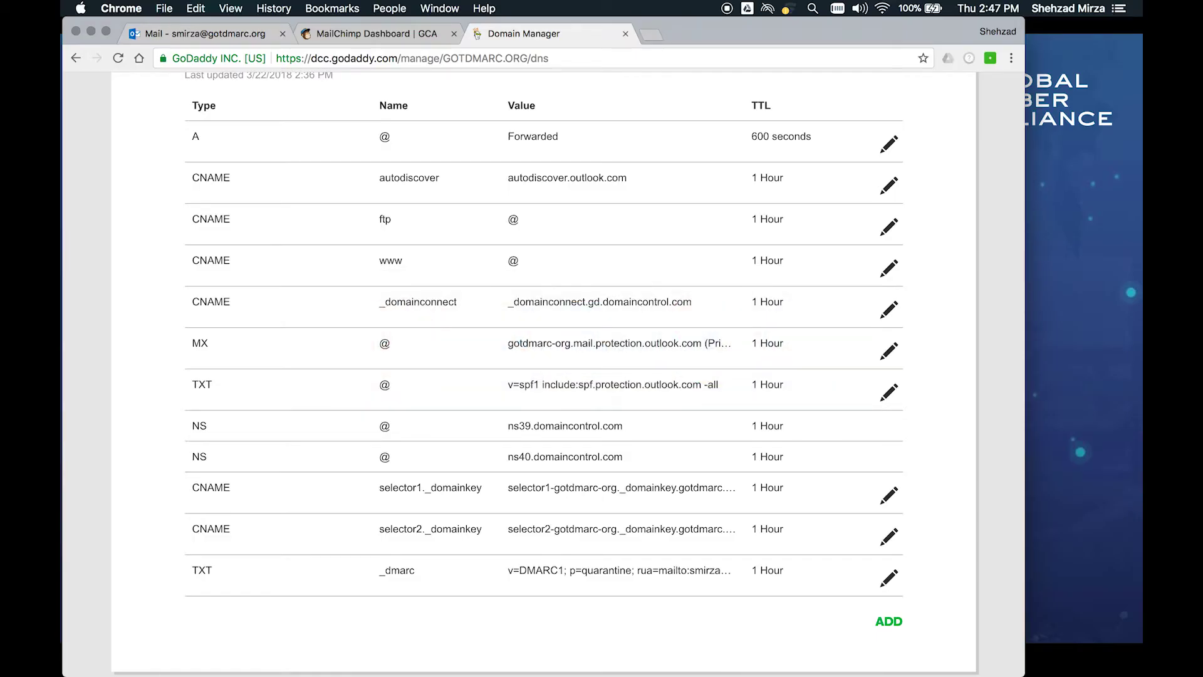
- Review the existing SPF record and the two DKIM selector records in GoDaddy DNS
{"action": "scroll", "coordinate": [148, 636], "scroll_direction": "down", "scroll_amount": 3}
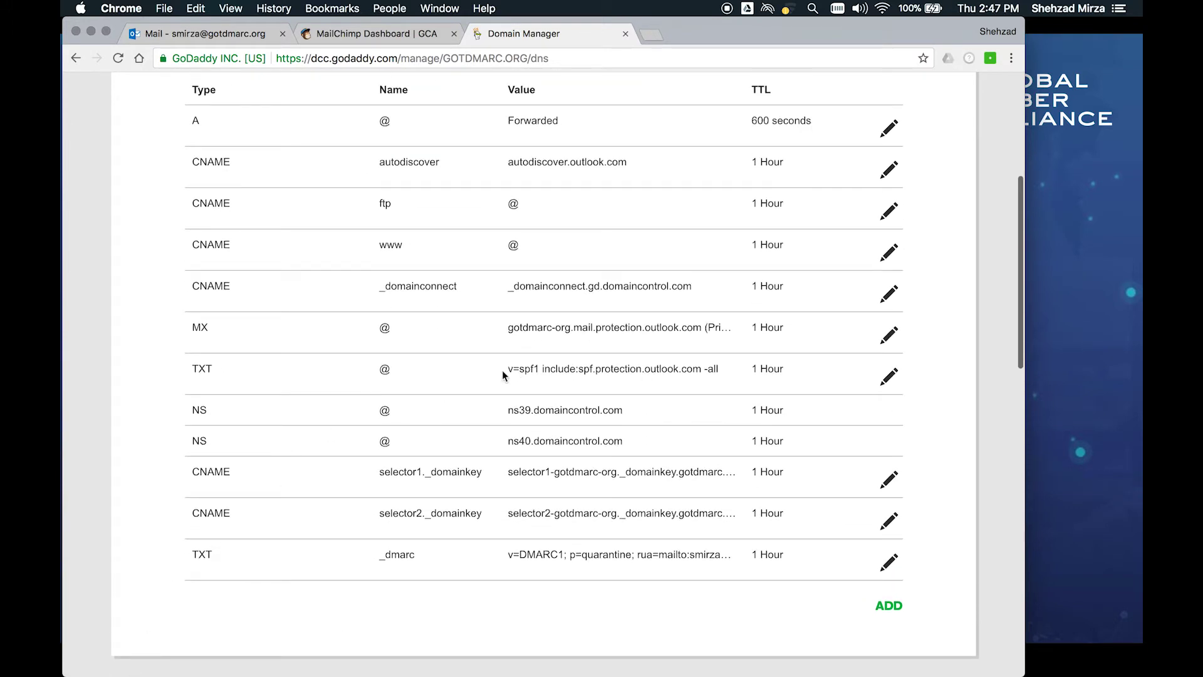
{"action": "left_click_drag", "start_coordinate": [508, 368], "coordinate": [721, 369]}
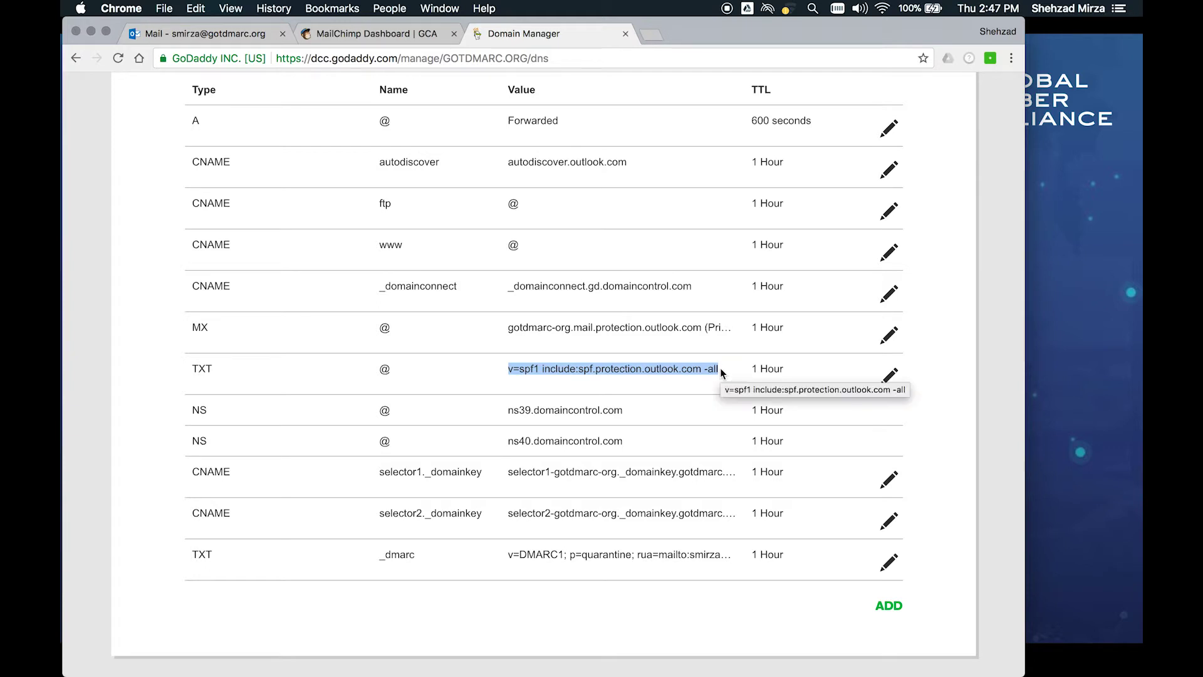
{"action": "left_click", "coordinate": [546, 495]}
{"action": "left_click", "coordinate": [795, 516]}
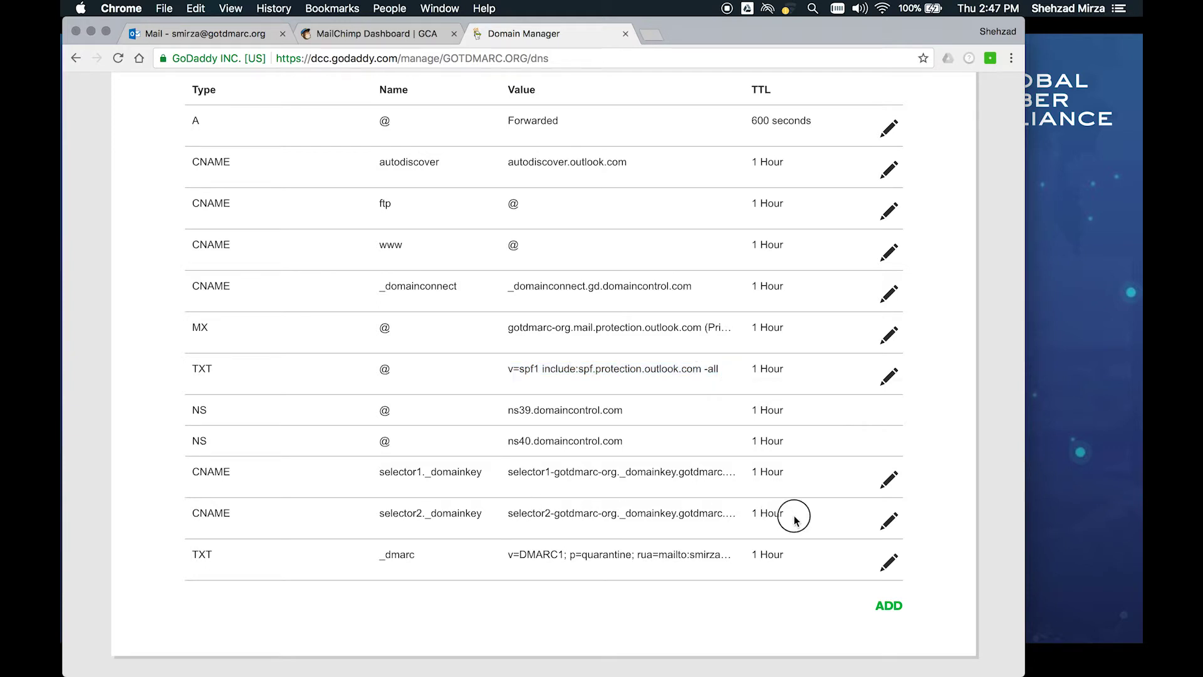
{"action": "left_click_drag", "start_coordinate": [794, 517], "coordinate": [232, 467]}
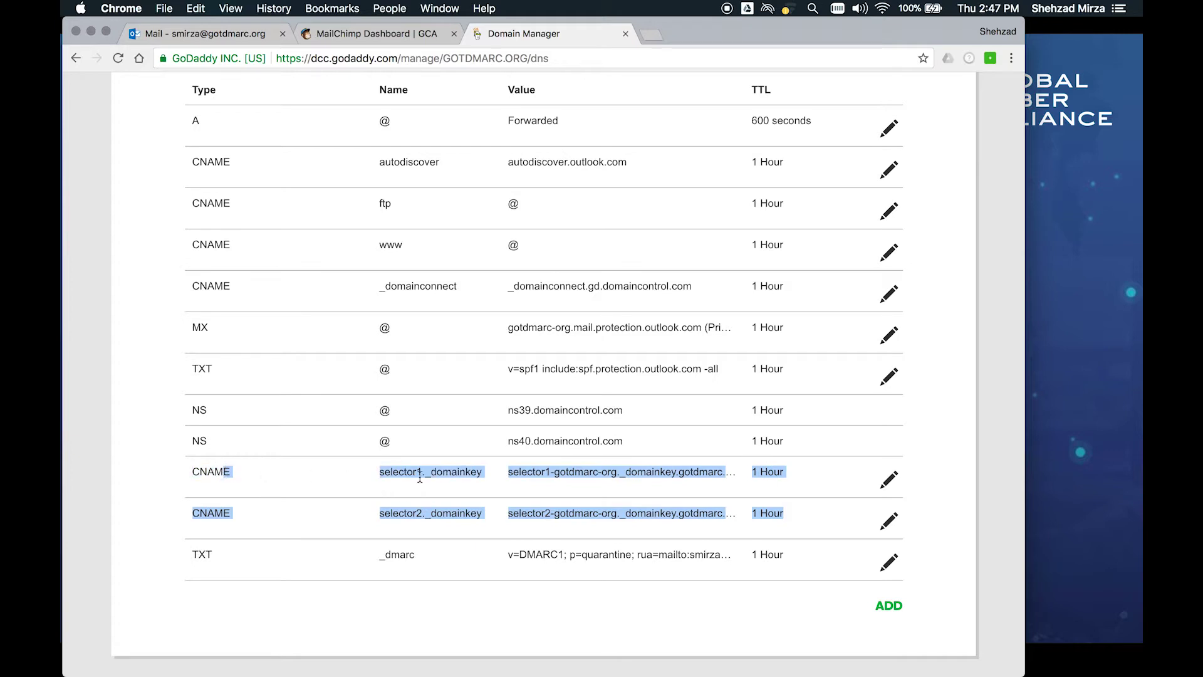
{"action": "left_click", "coordinate": [537, 477]}
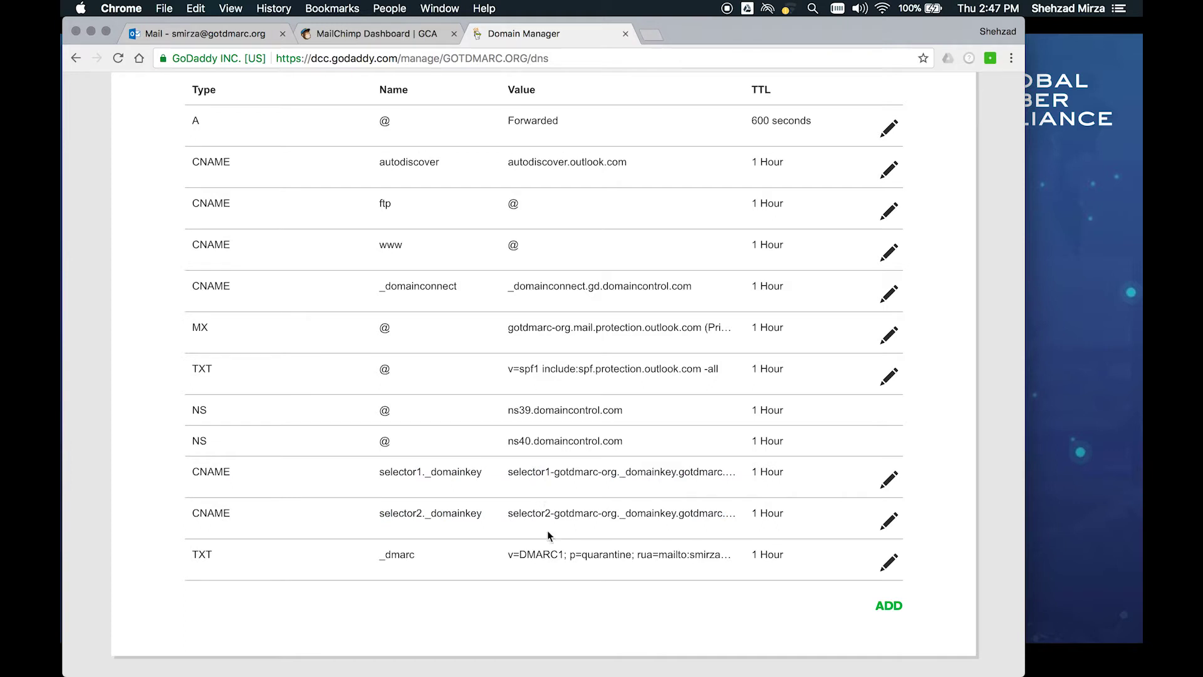
{"action": "left_click", "coordinate": [602, 557]}
- Open the 'Reaching out to say hello!' test message in Yahoo Mail's Spam folder
{"action": "key", "text": "super+Tab"}
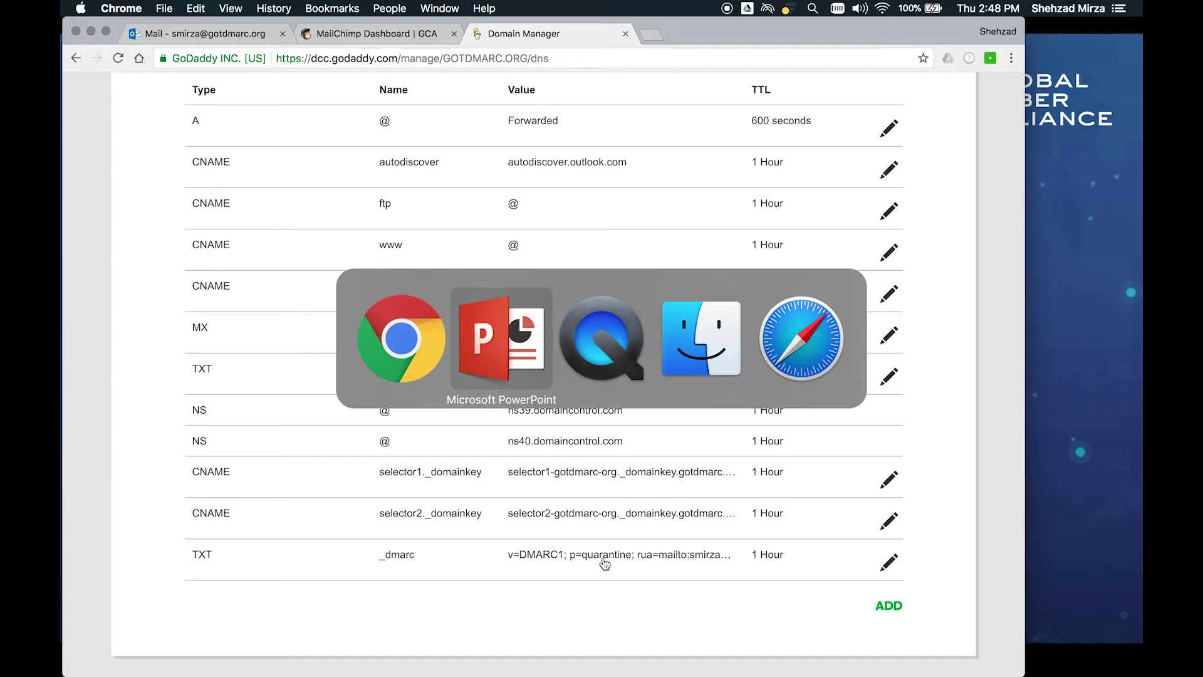
{"action": "key", "text": "super+Tab"}
{"action": "key", "text": "super+Tab"}
{"action": "key", "text": "super+Tab"}
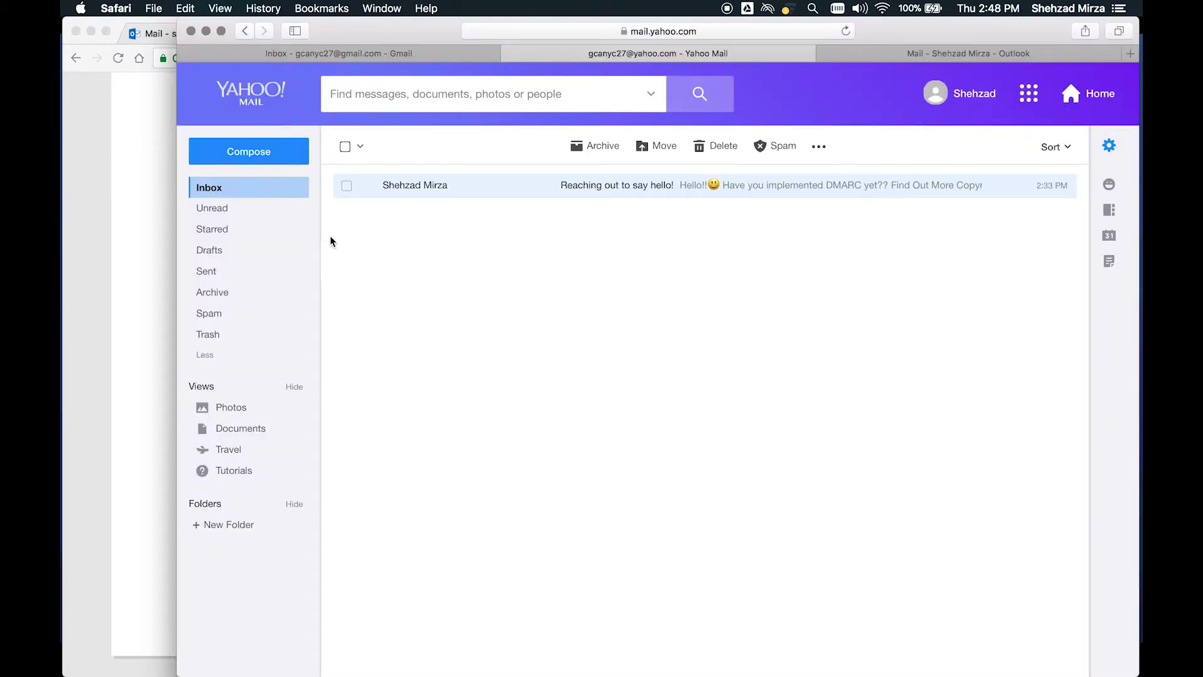
{"action": "left_click", "coordinate": [228, 314]}
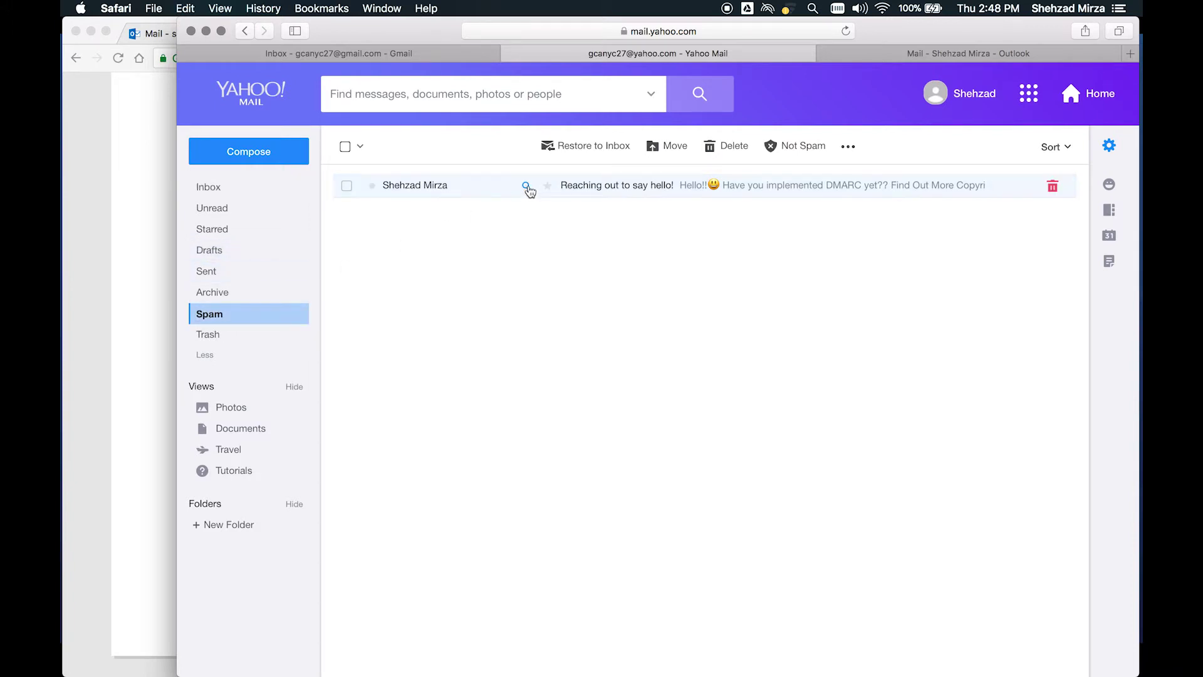
{"action": "left_click", "coordinate": [632, 187]}
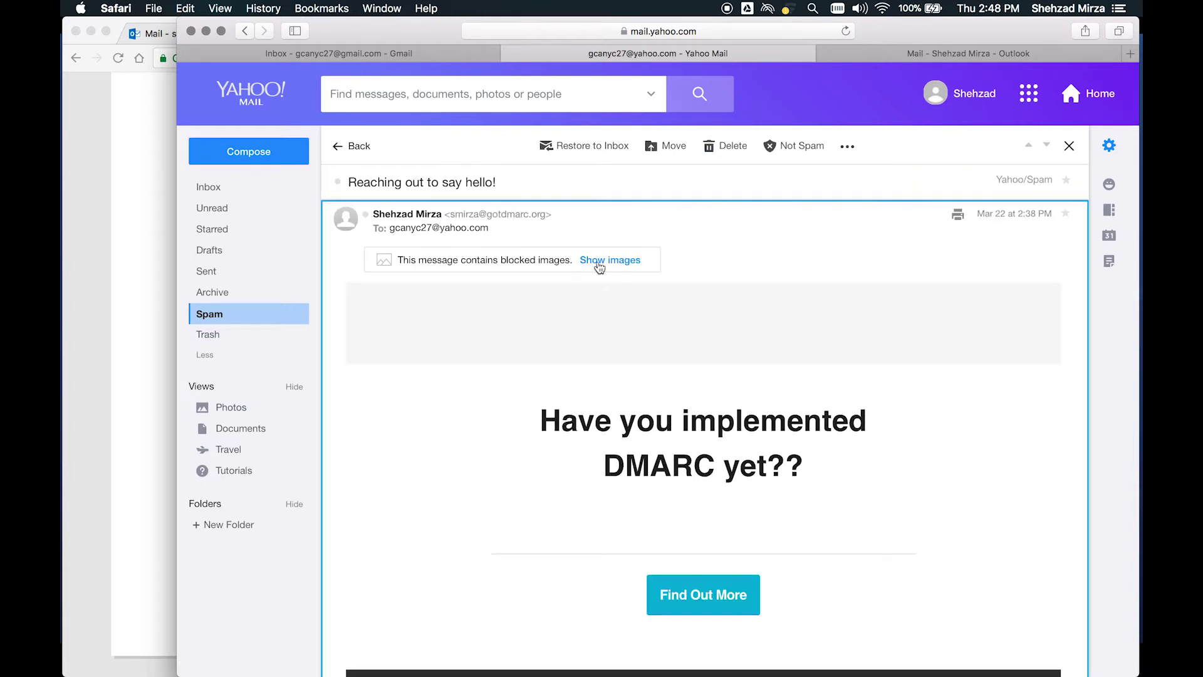
{"action": "left_click", "coordinate": [891, 52]}
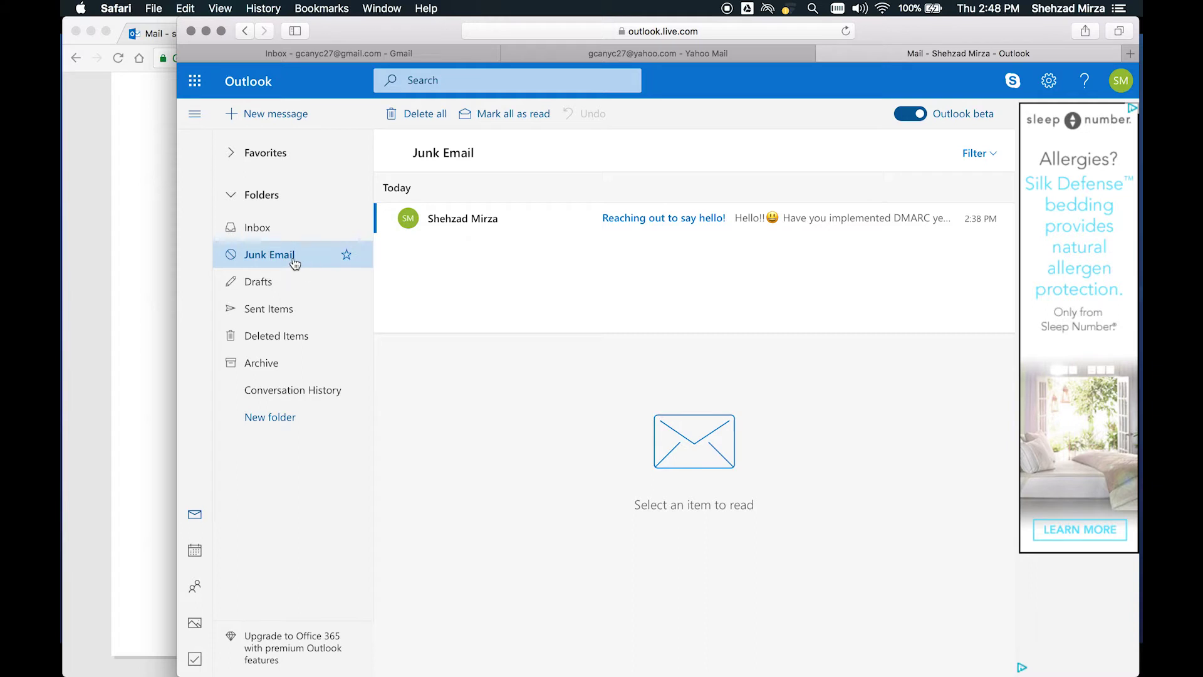
- Read the test message in Outlook's Junk Email folder, then return to GoDaddy's gotdmarc.org records
{"action": "left_click", "coordinate": [639, 227]}
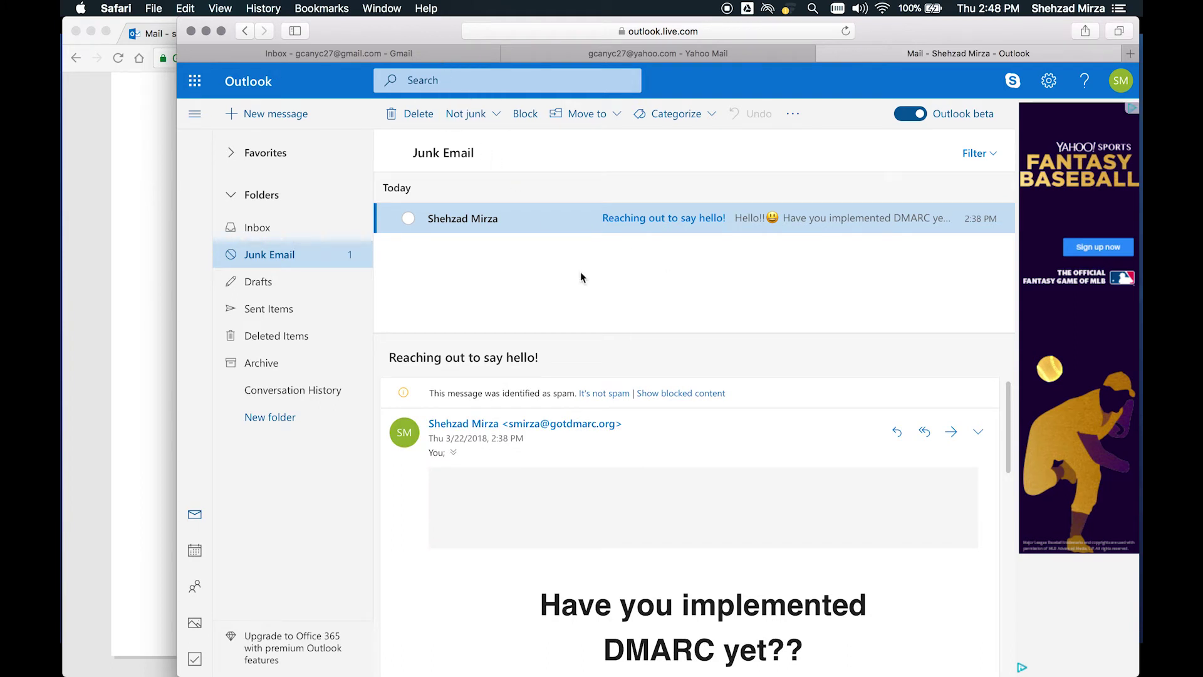
{"action": "left_click", "coordinate": [131, 384]}
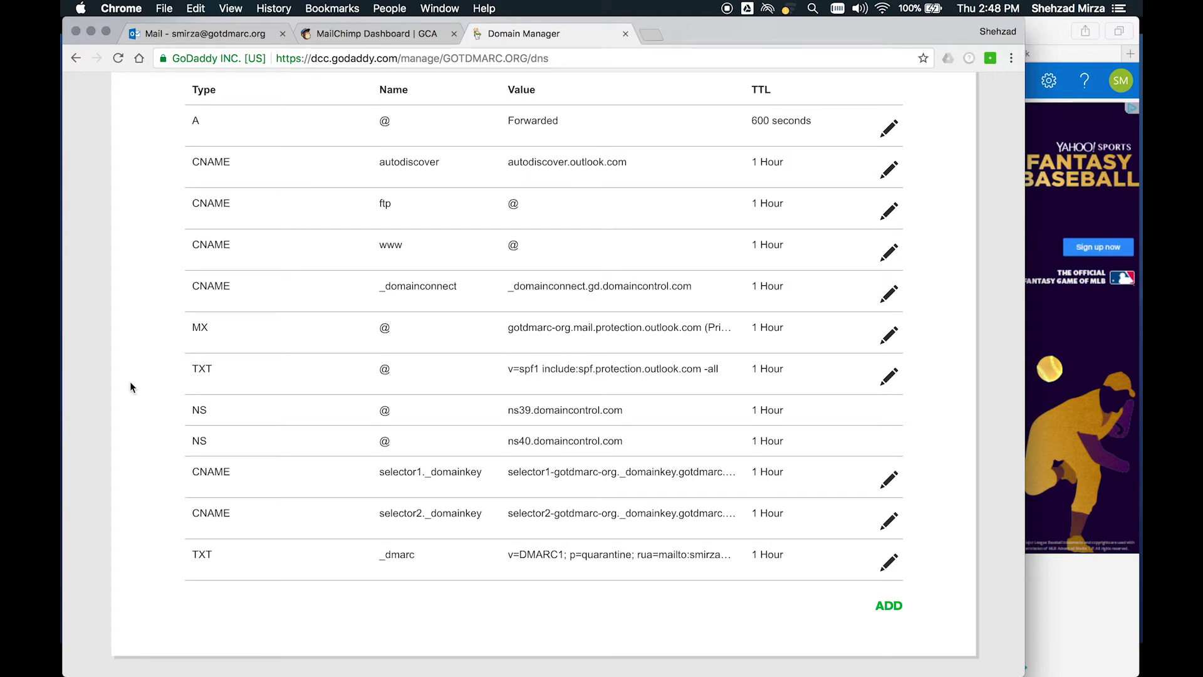
- Go from the MailChimp dashboard through Account settings to Verified domains showing gotdmarc.org
{"action": "left_click", "coordinate": [384, 37]}
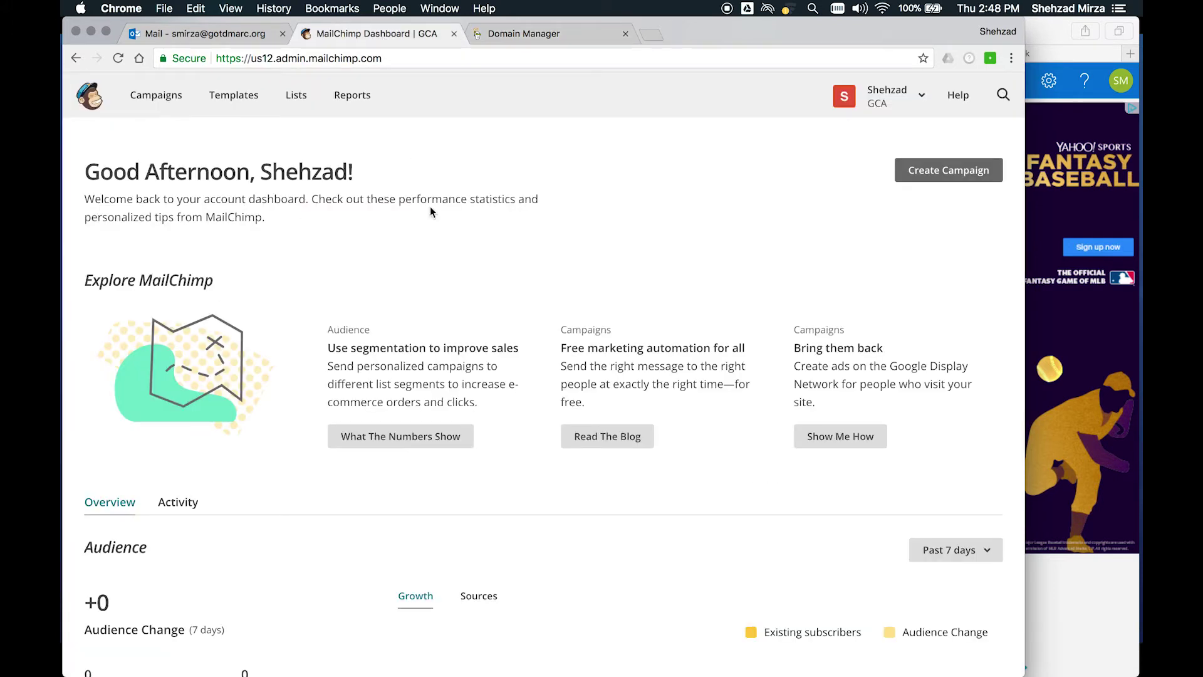
{"action": "left_click", "coordinate": [924, 97]}
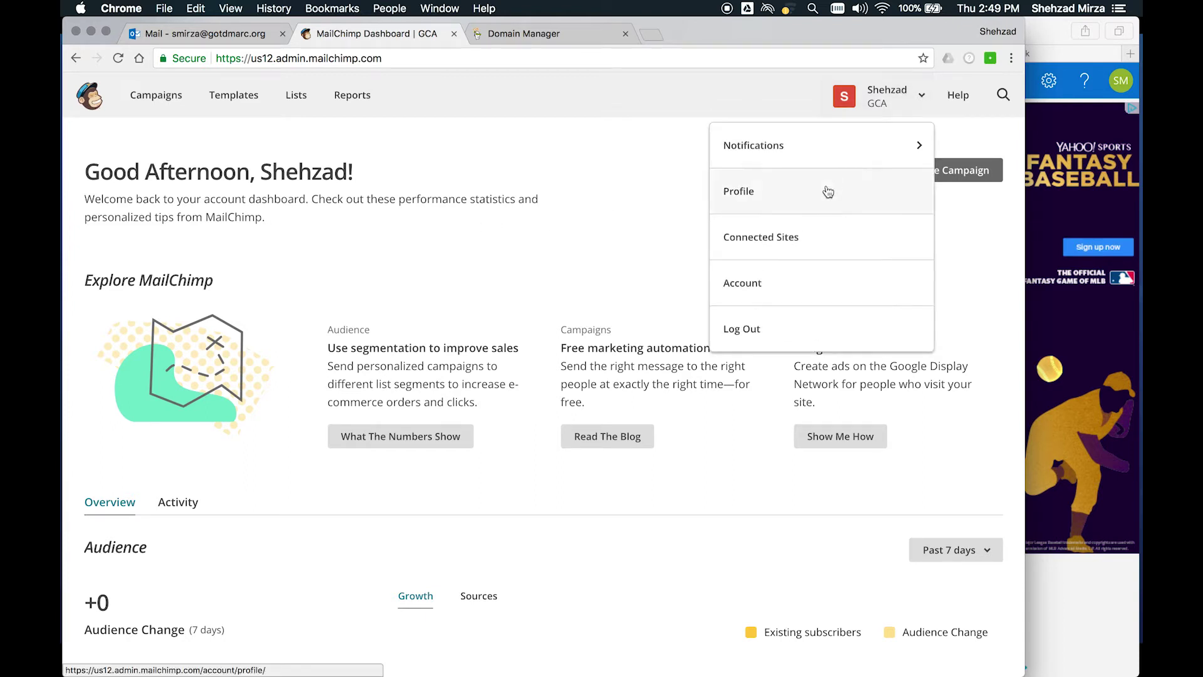
{"action": "left_click", "coordinate": [800, 281]}
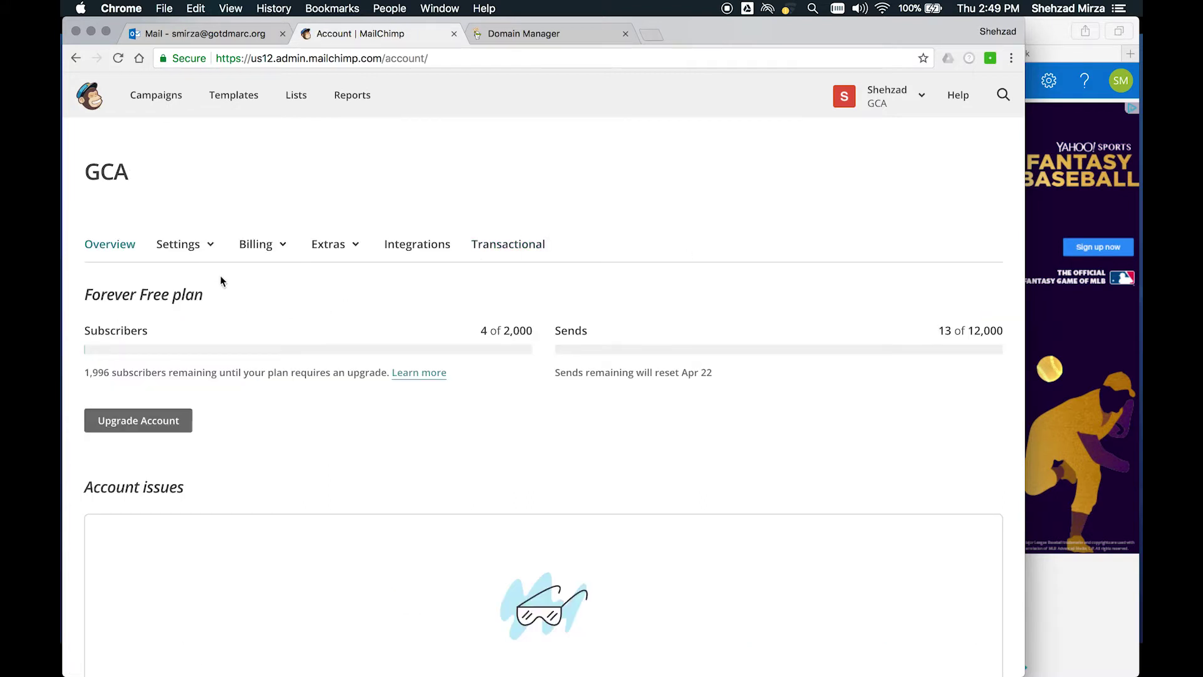
{"action": "left_click", "coordinate": [212, 251]}
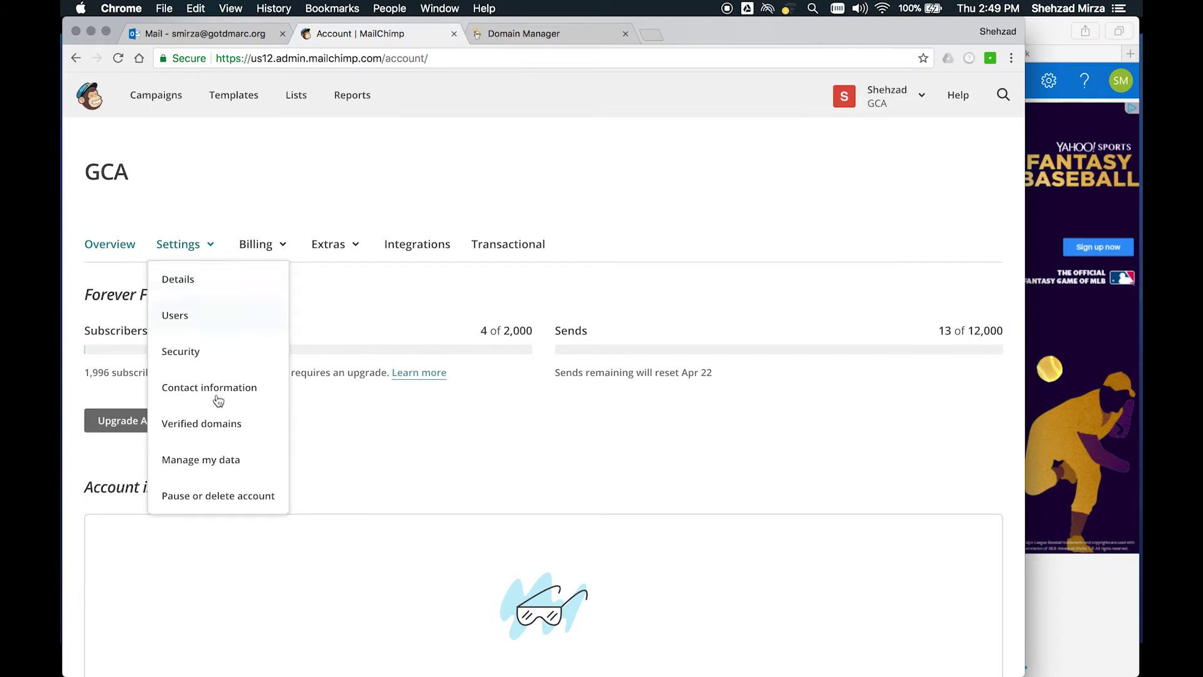
{"action": "left_click", "coordinate": [219, 421]}
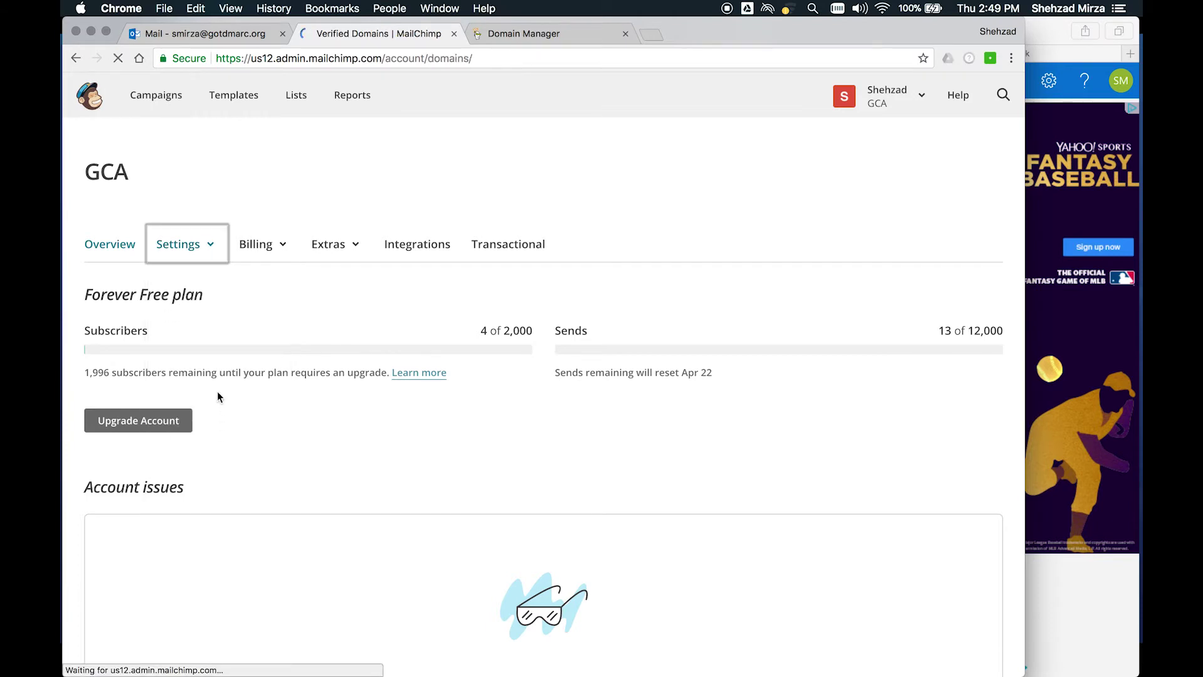
{"action": "left_click", "coordinate": [213, 247]}
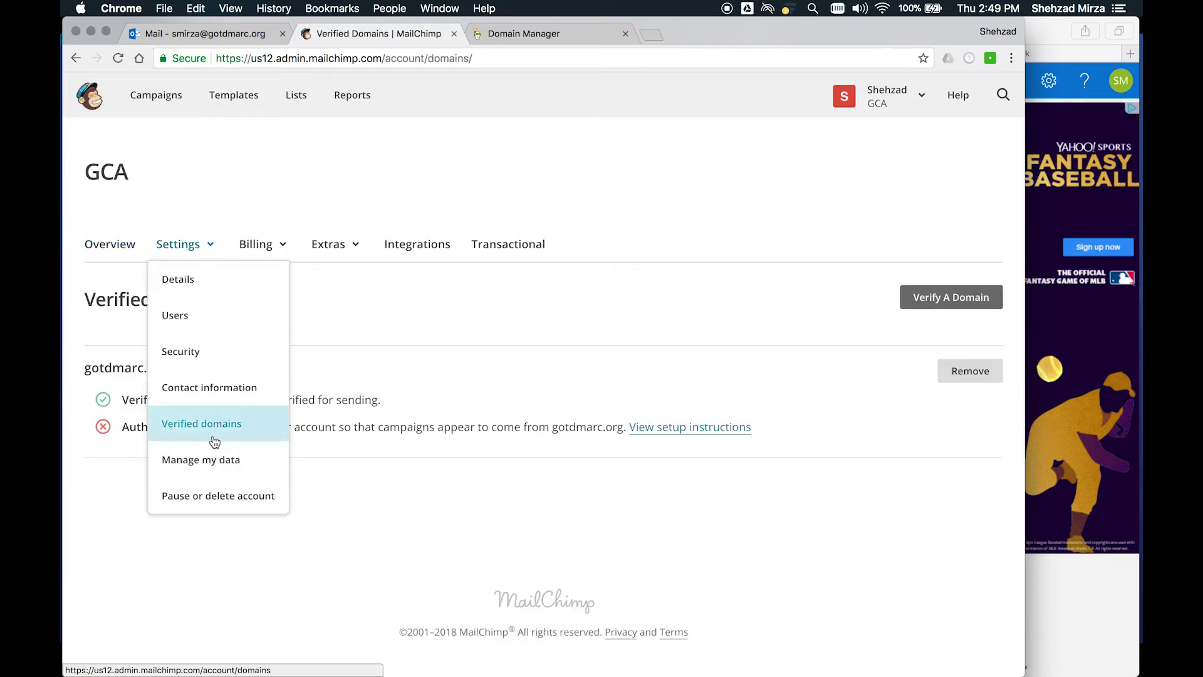
{"action": "left_click", "coordinate": [445, 319]}
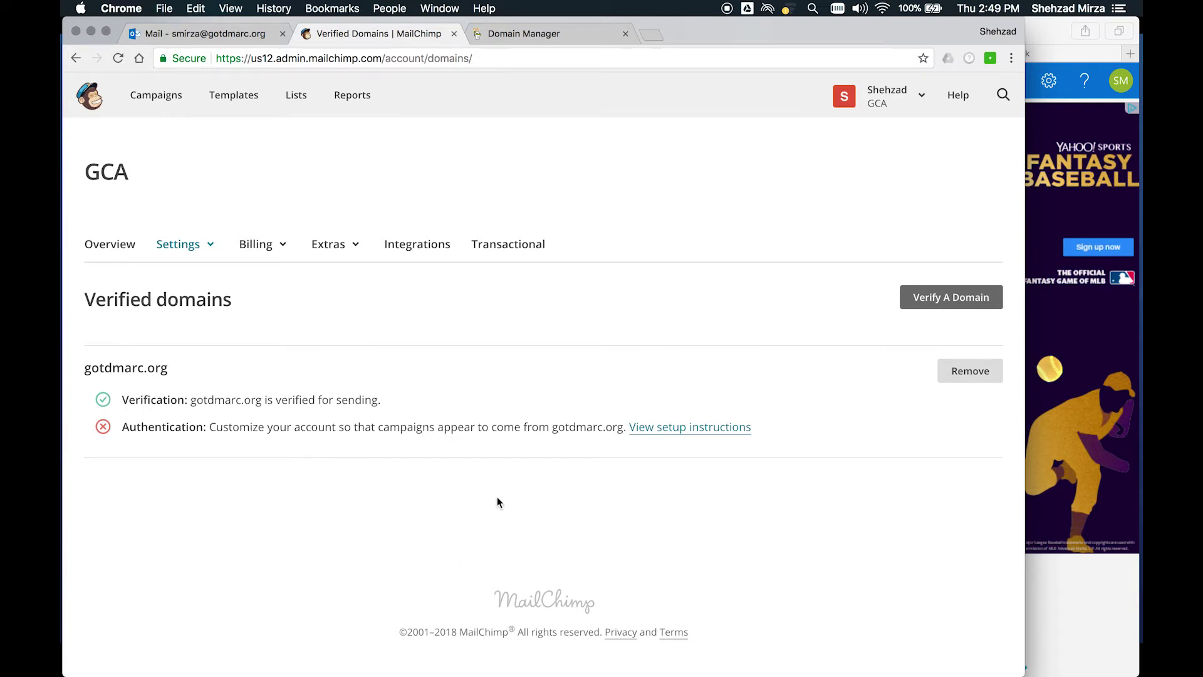
{"action": "left_click", "coordinate": [690, 430]}
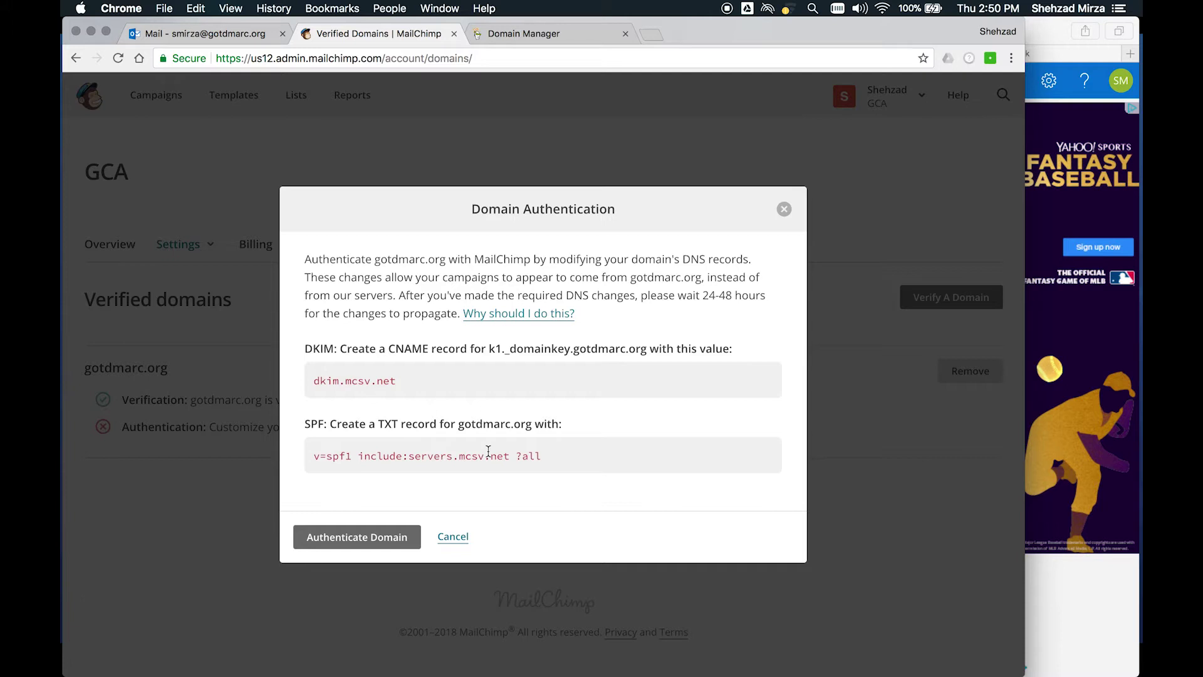
- Show gotdmarc.org's setup instructions and copy the DKIM value dkim.mcsv.net
{"action": "left_click", "coordinate": [486, 354]}
{"action": "left_click_drag", "start_coordinate": [397, 380], "coordinate": [317, 382]}
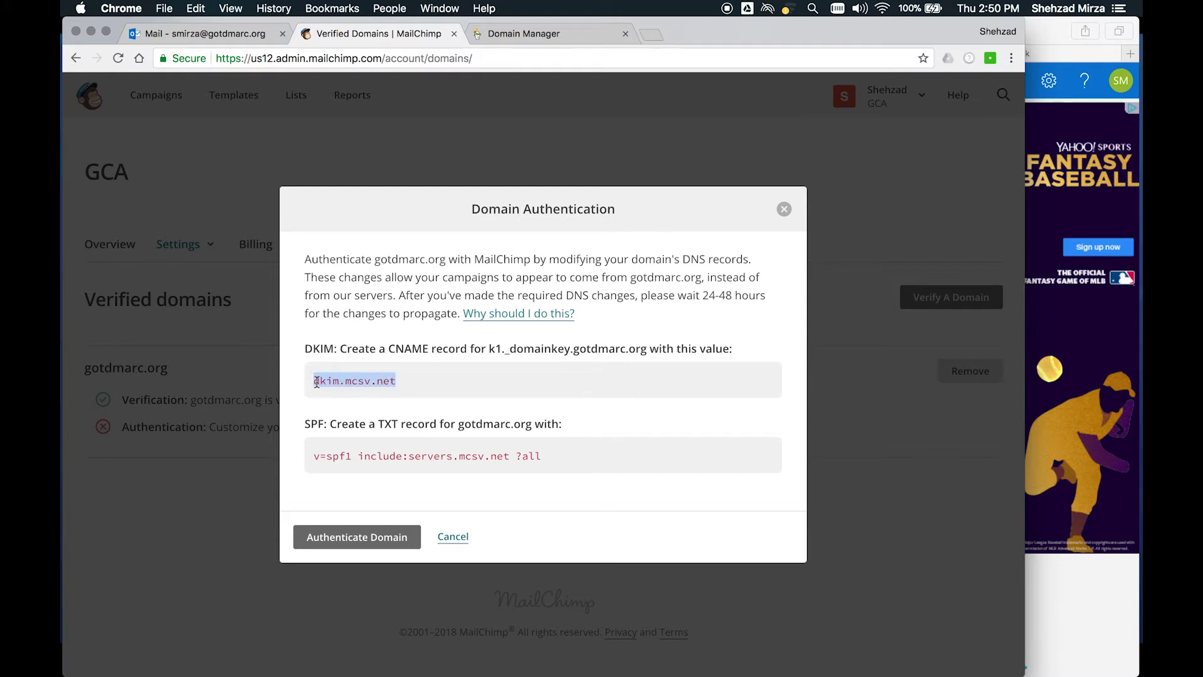
{"action": "key", "text": "super+c"}
- Add a CNAME record with host k1._domainkey pointing to dkim.mcsv.net in GoDaddy DNS
{"action": "left_click", "coordinate": [542, 34]}
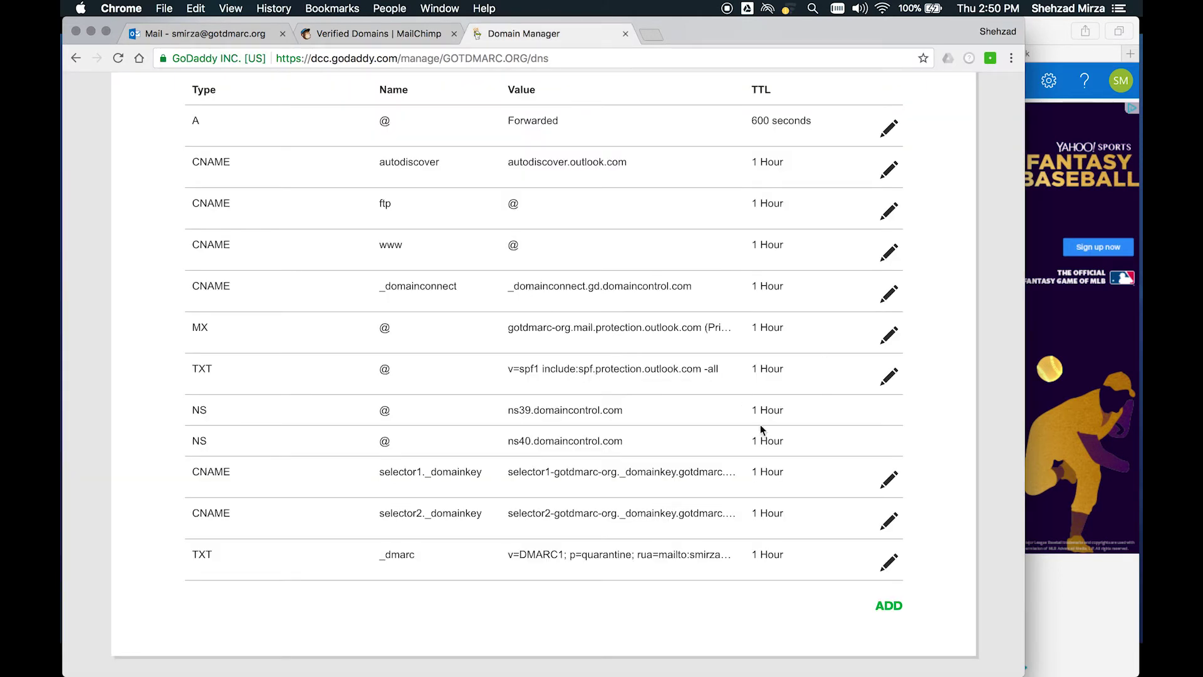
{"action": "left_click", "coordinate": [887, 606]}
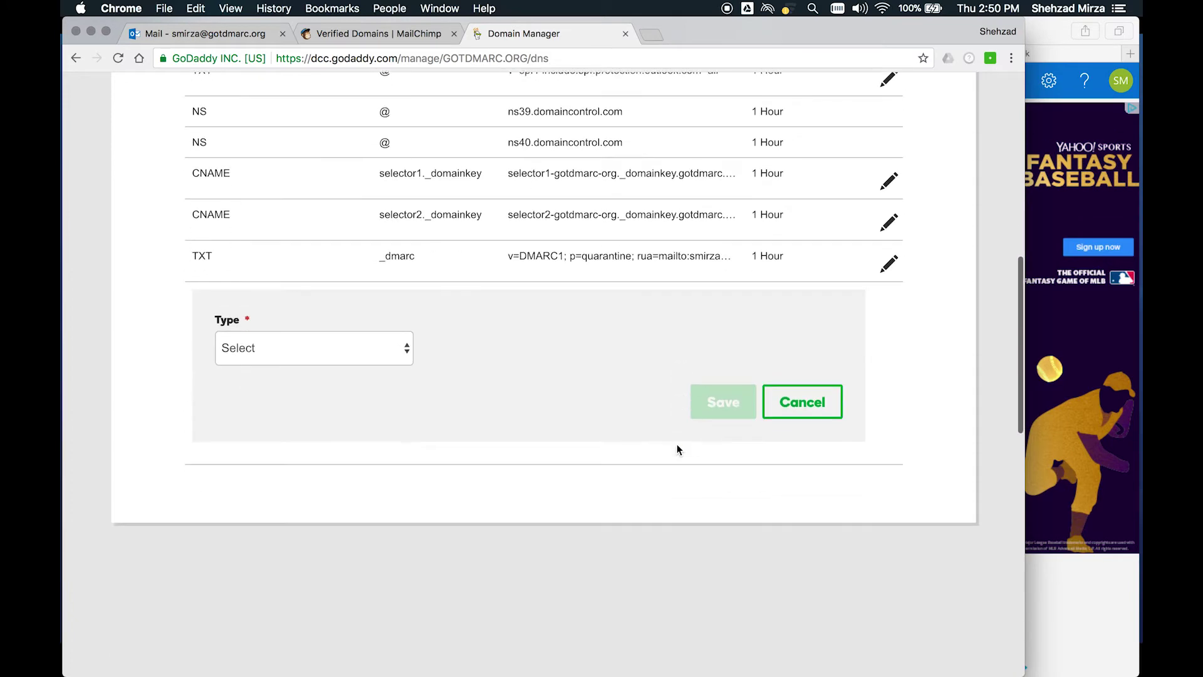
{"action": "left_click", "coordinate": [406, 327]}
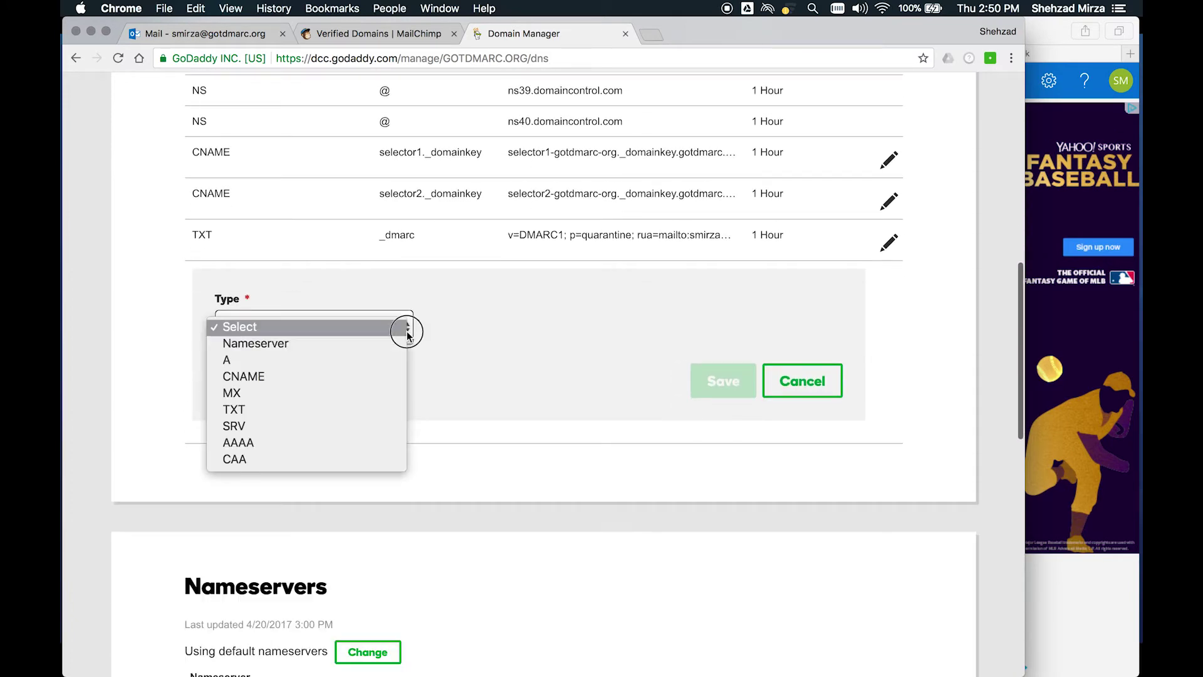
{"action": "left_click", "coordinate": [390, 376]}
{"action": "left_click", "coordinate": [460, 326]}
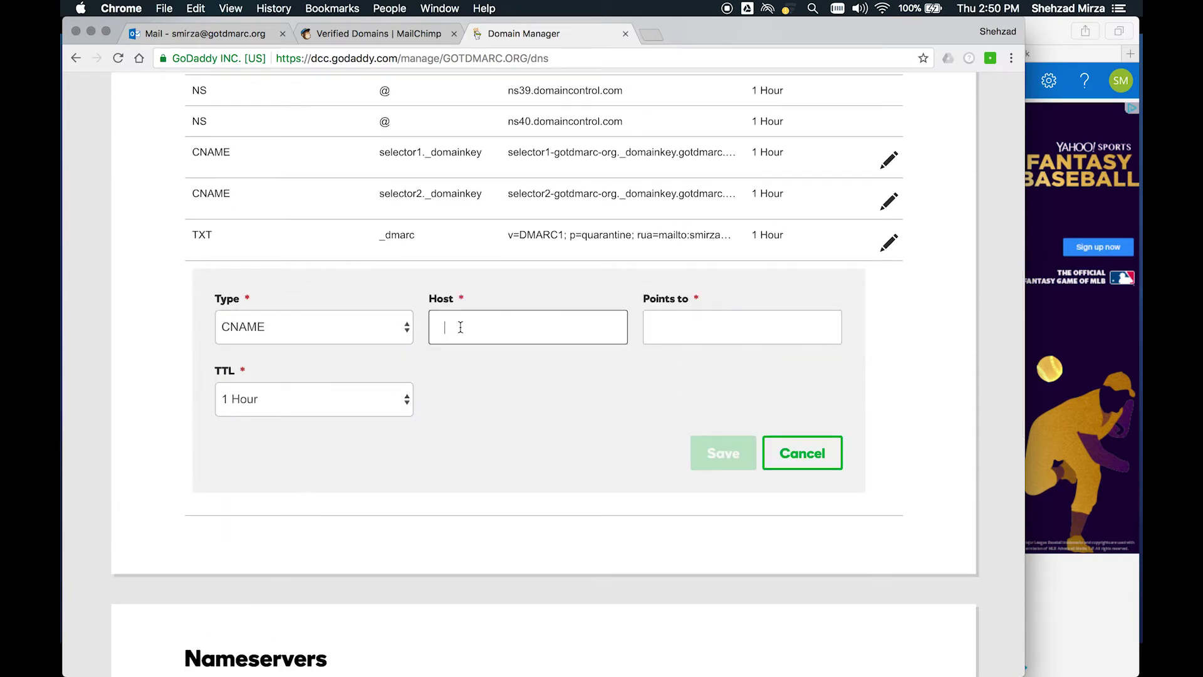
{"action": "type", "text": "k1._domainkey"}
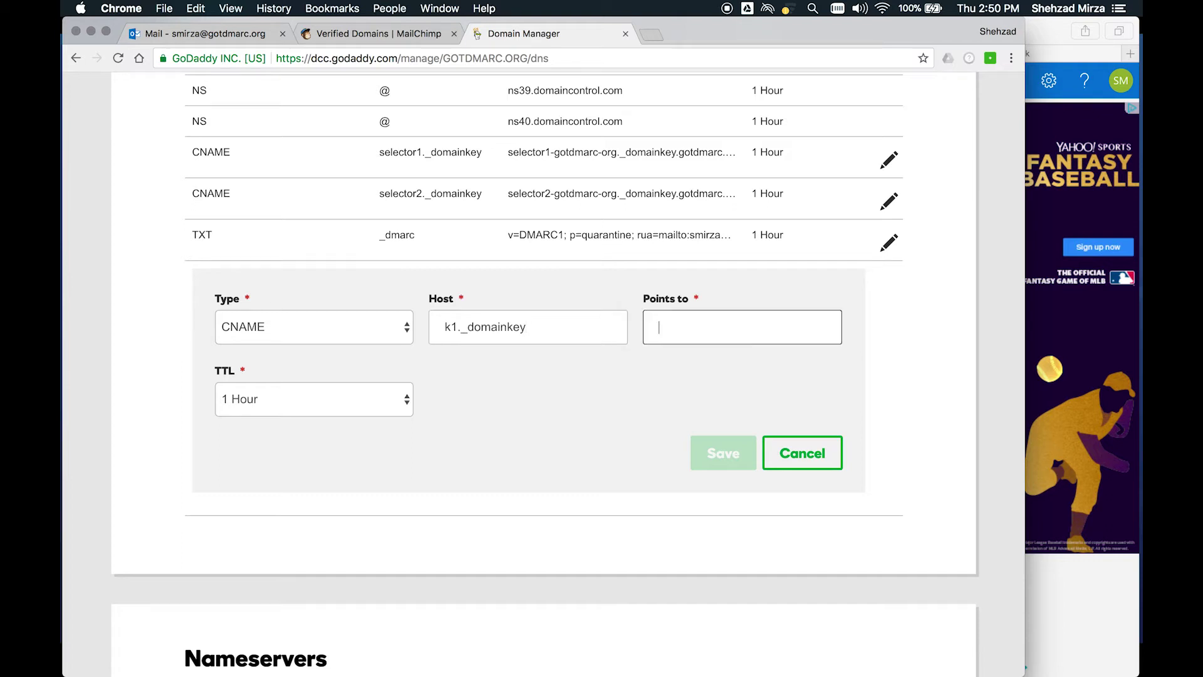
{"action": "key", "text": "Tab"}
{"action": "left_click", "coordinate": [674, 336]}
{"action": "key", "text": "super+v"}
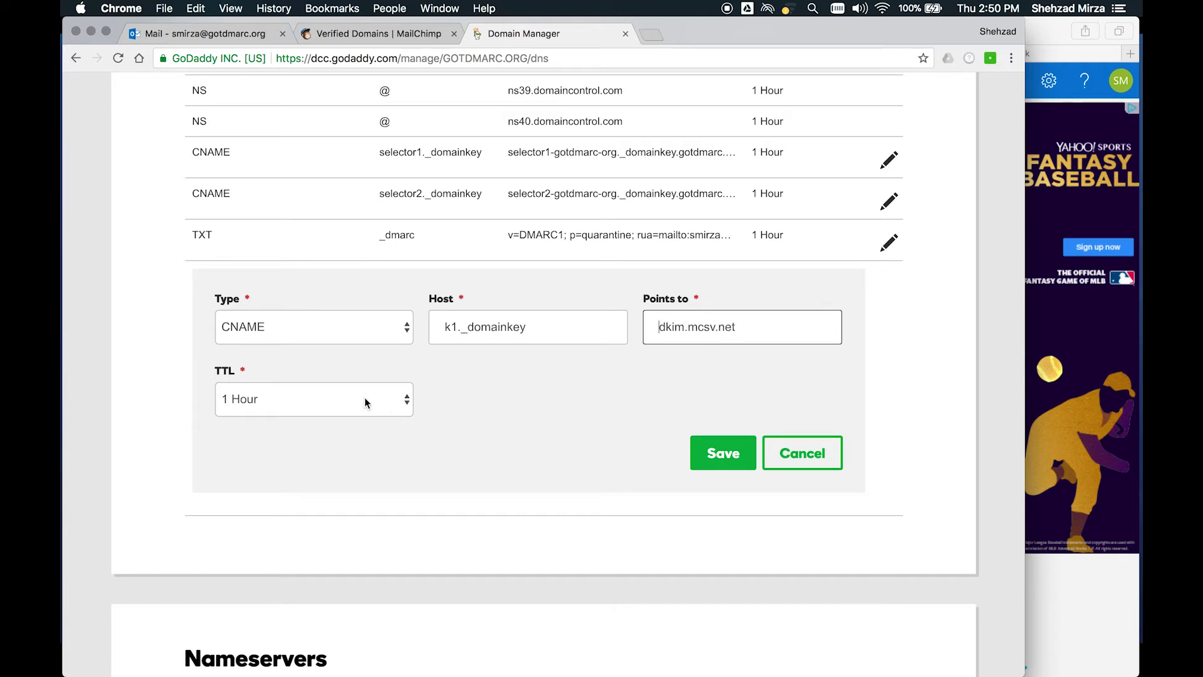
{"action": "left_click", "coordinate": [712, 456]}
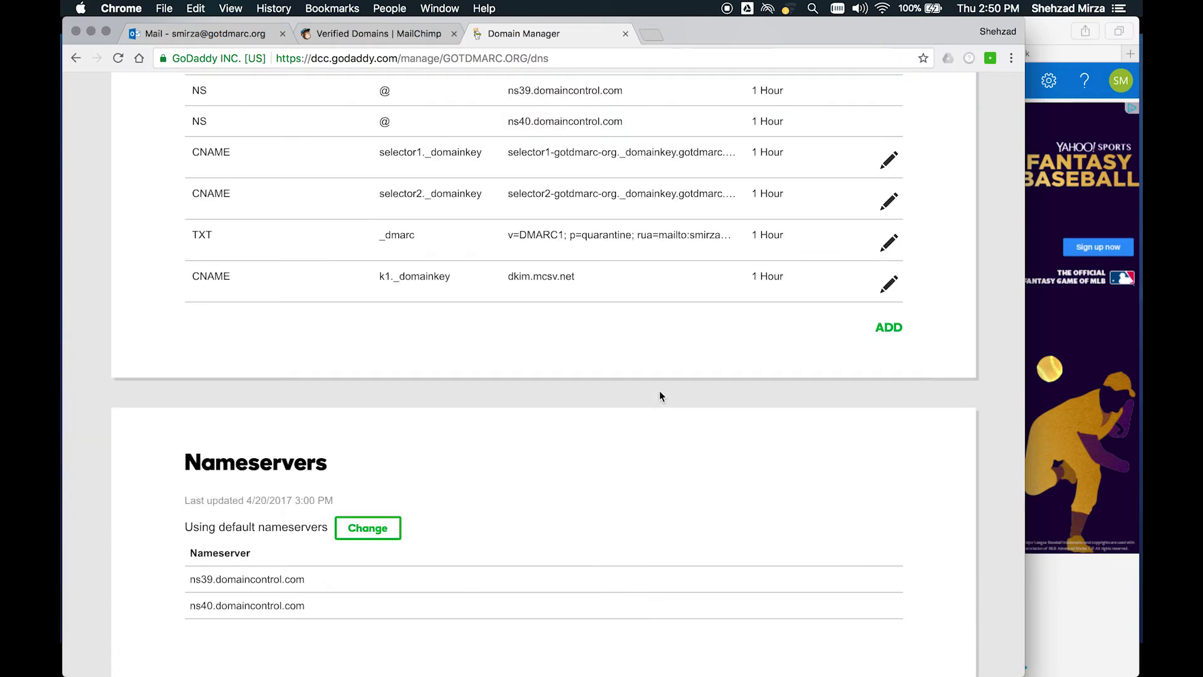
{"action": "scroll", "coordinate": [652, 336], "scroll_direction": "up", "scroll_amount": 3}
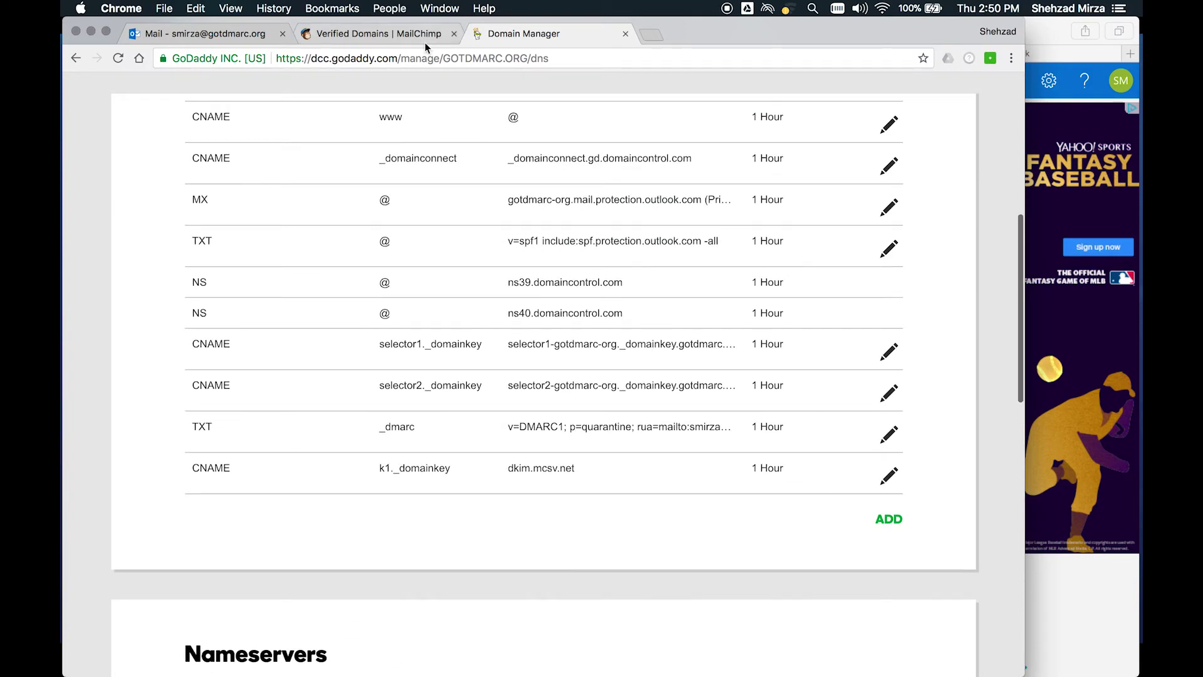
{"action": "left_click", "coordinate": [425, 39]}
- Select the SPF include value include:servers.mcsv.net in MailChimp's authentication instructions
{"action": "left_click", "coordinate": [513, 391]}
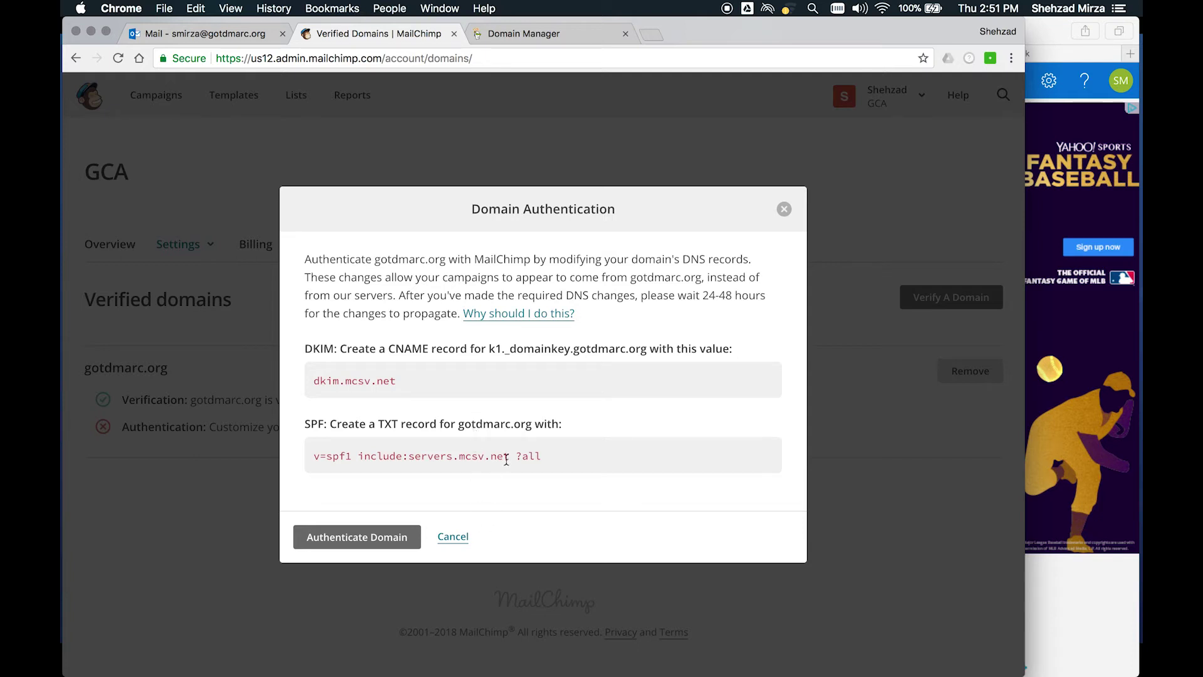
{"action": "left_click_drag", "start_coordinate": [509, 457], "coordinate": [358, 457]}
{"action": "key", "text": "super+c"}
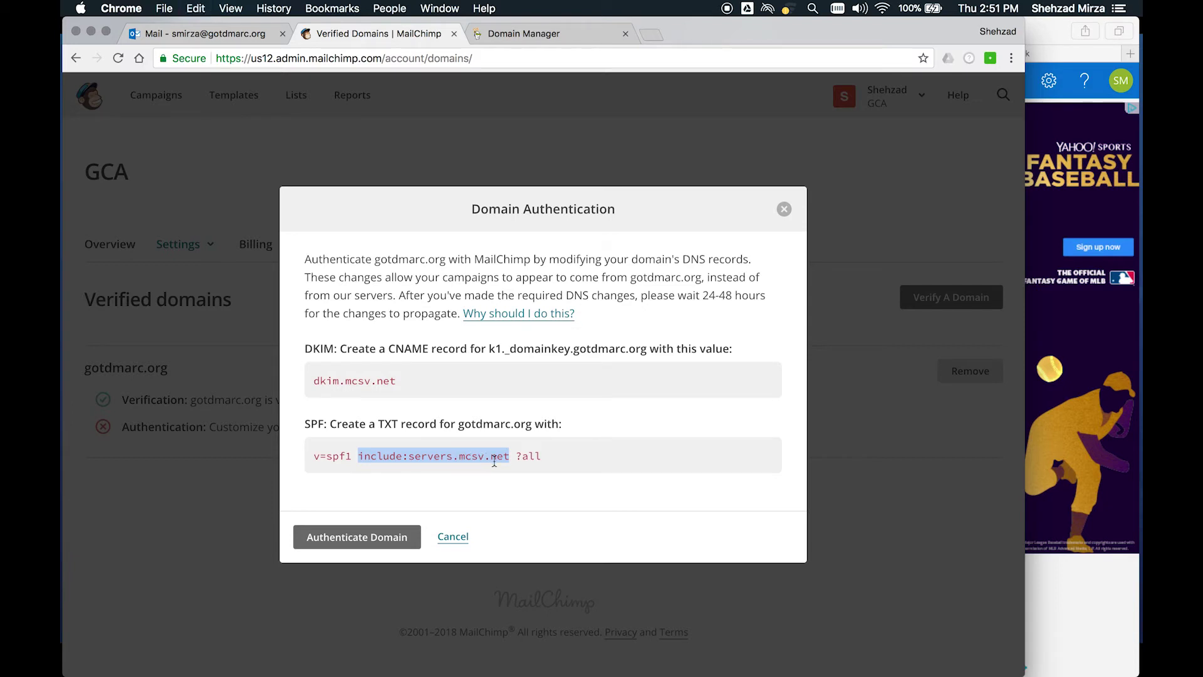
{"action": "left_click", "coordinate": [577, 34]}
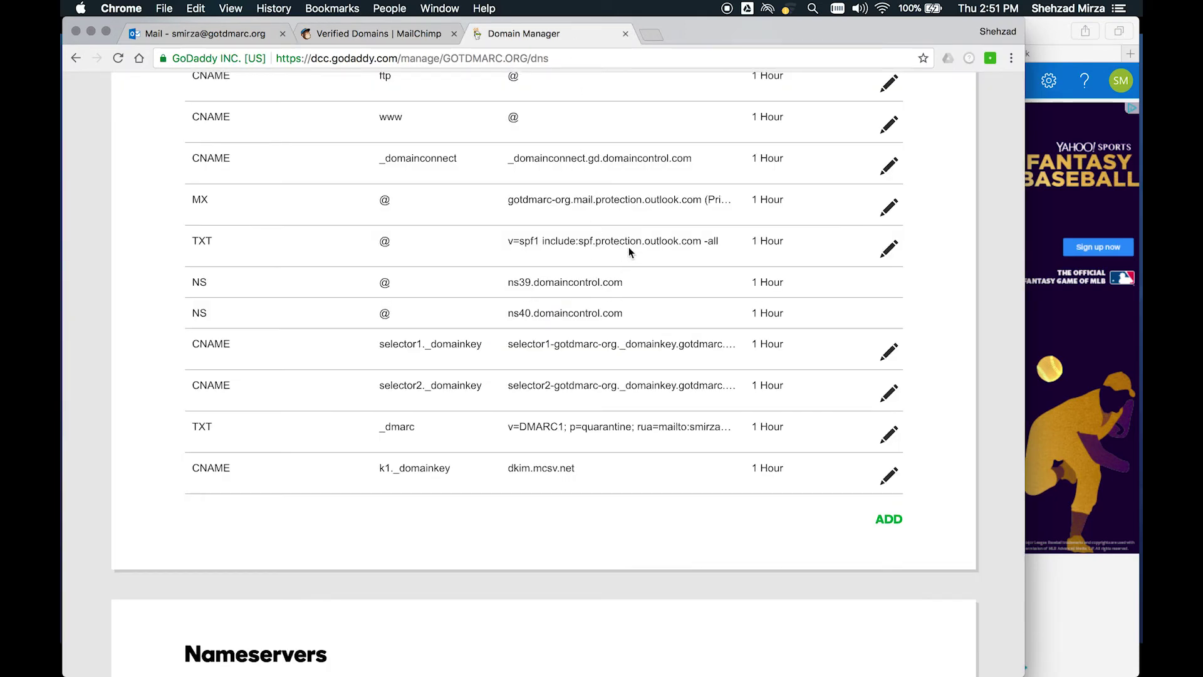
- Paste include:servers.mcsv.net into the existing TXT @ SPF record's value
{"action": "left_click", "coordinate": [888, 248]}
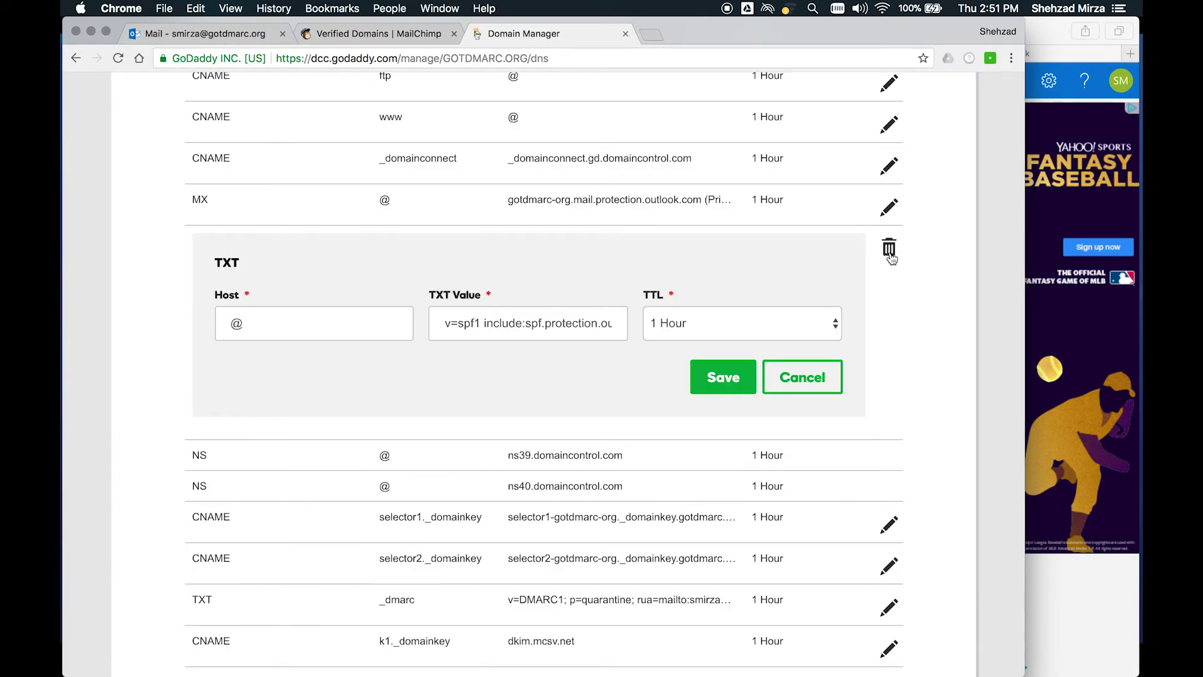
{"action": "left_click", "coordinate": [545, 322]}
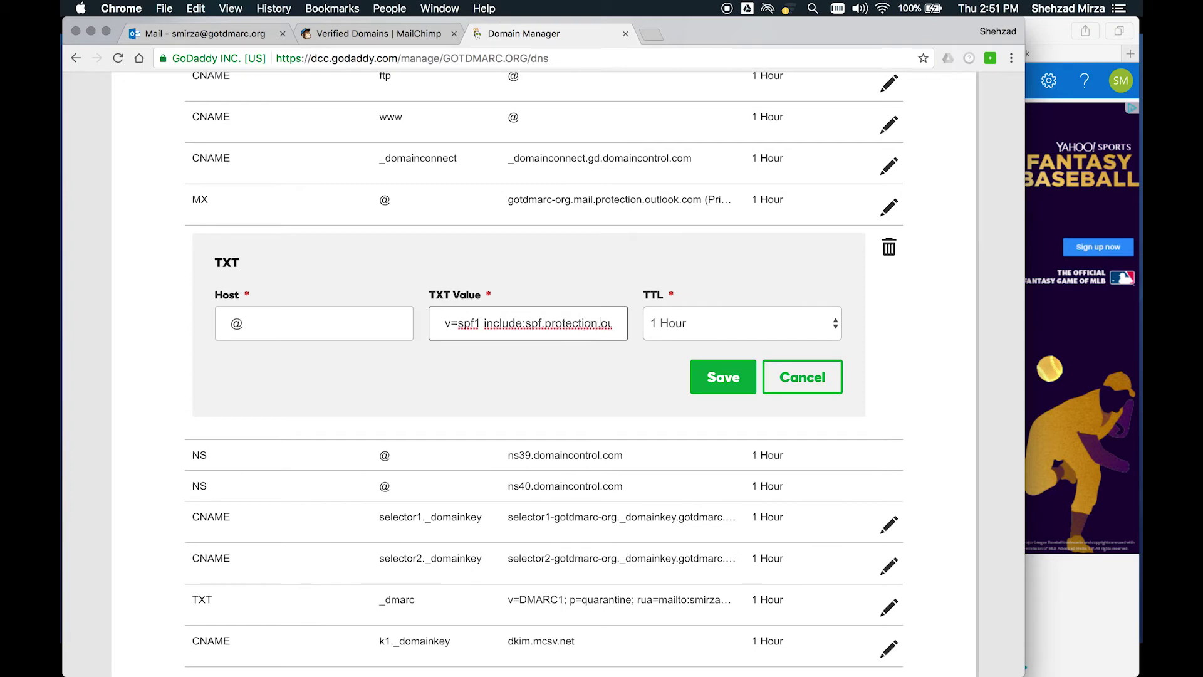
{"action": "key", "text": "super+Right"}
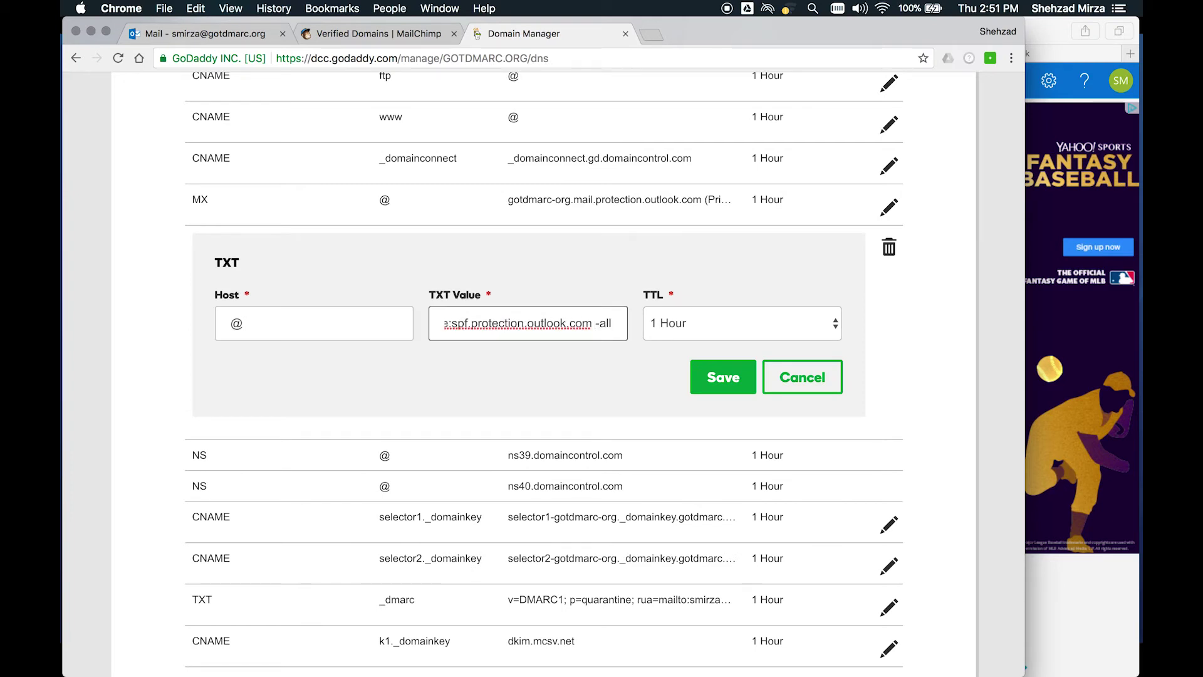
{"action": "key", "text": "super+v"}
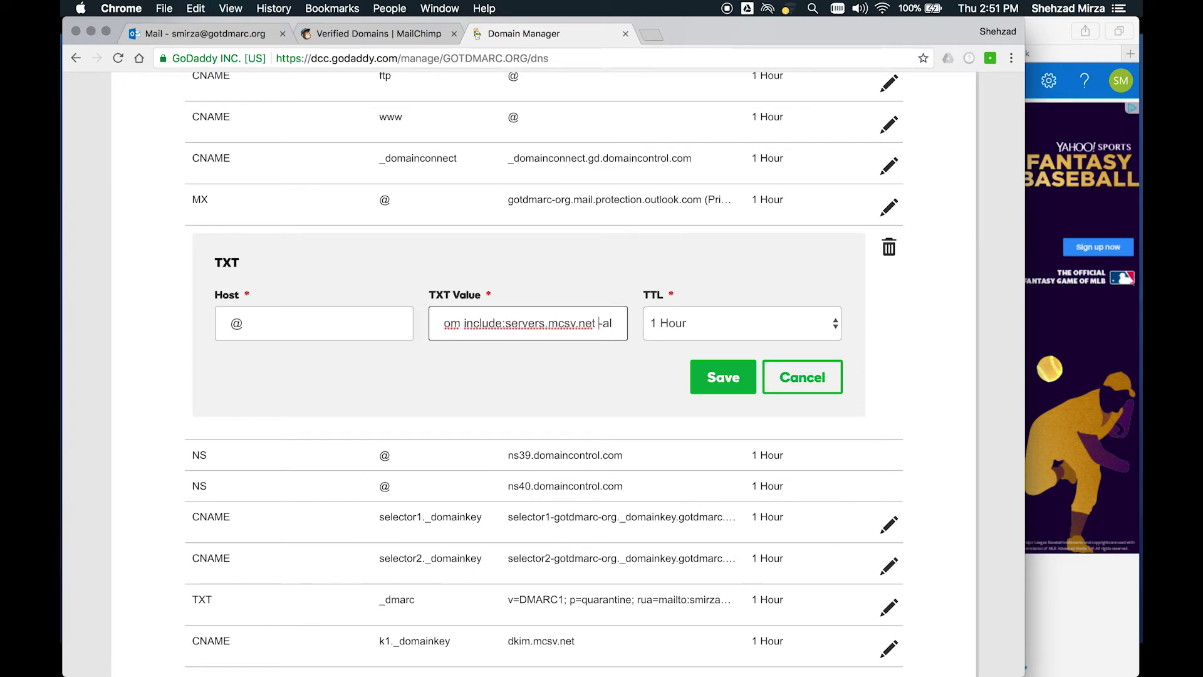
{"action": "key", "text": "super+a"}
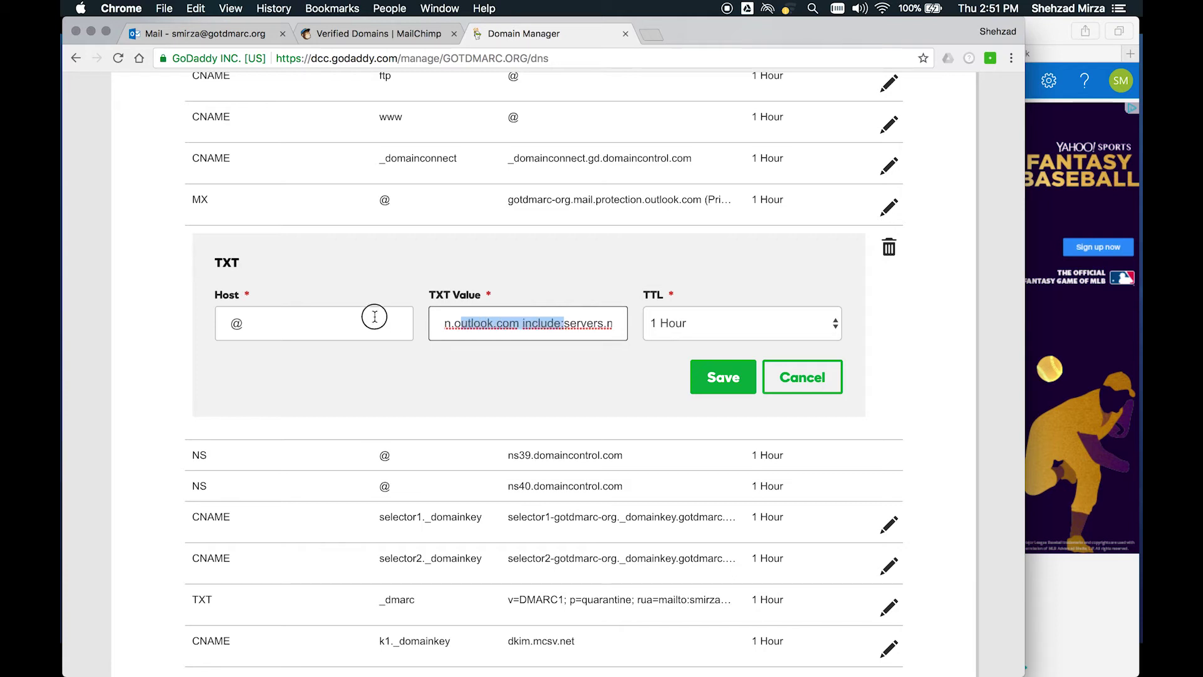
{"action": "left_click", "coordinate": [475, 325]}
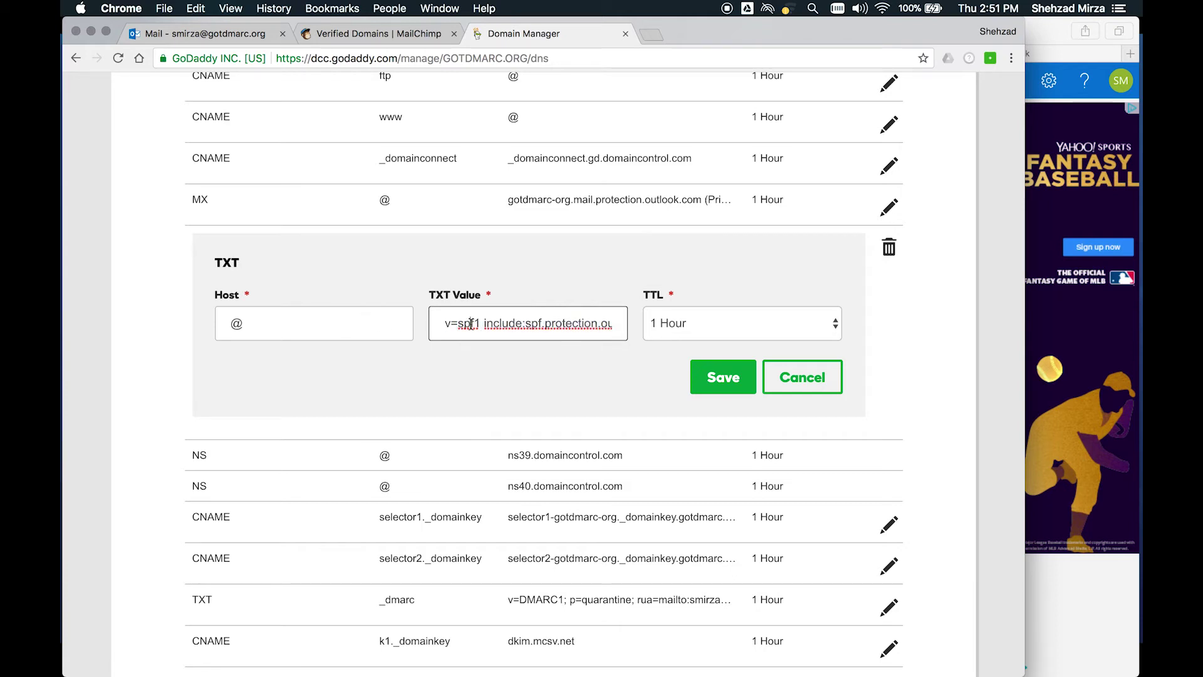
- Check the added servers.mcsv.net include in the SPF value and save the record
{"action": "left_click_drag", "start_coordinate": [502, 325], "coordinate": [602, 323]}
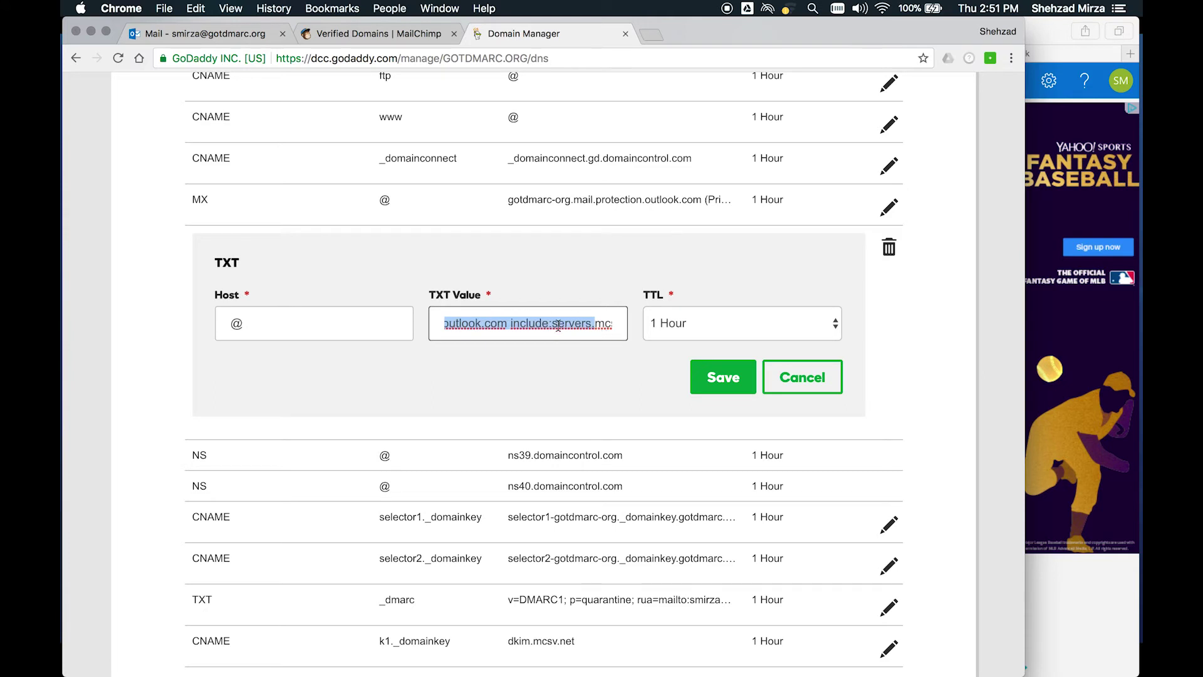
{"action": "left_click", "coordinate": [527, 323]}
{"action": "double_click", "coordinate": [545, 322]}
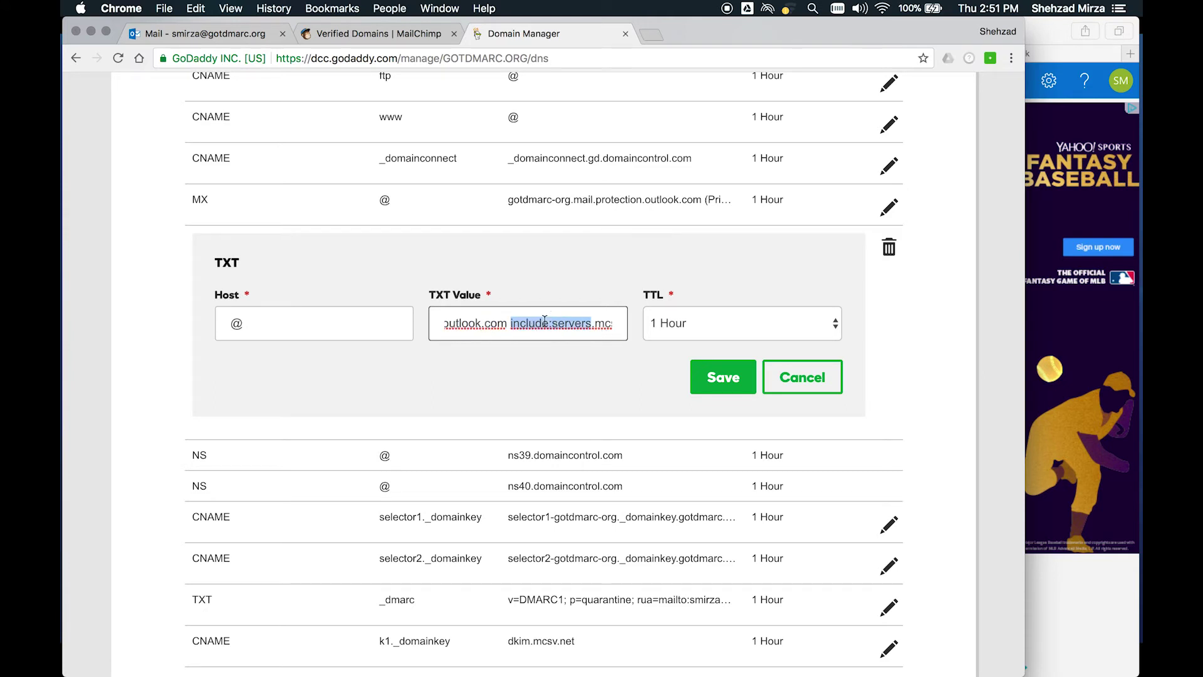
{"action": "left_click_drag", "start_coordinate": [549, 323], "coordinate": [607, 324]}
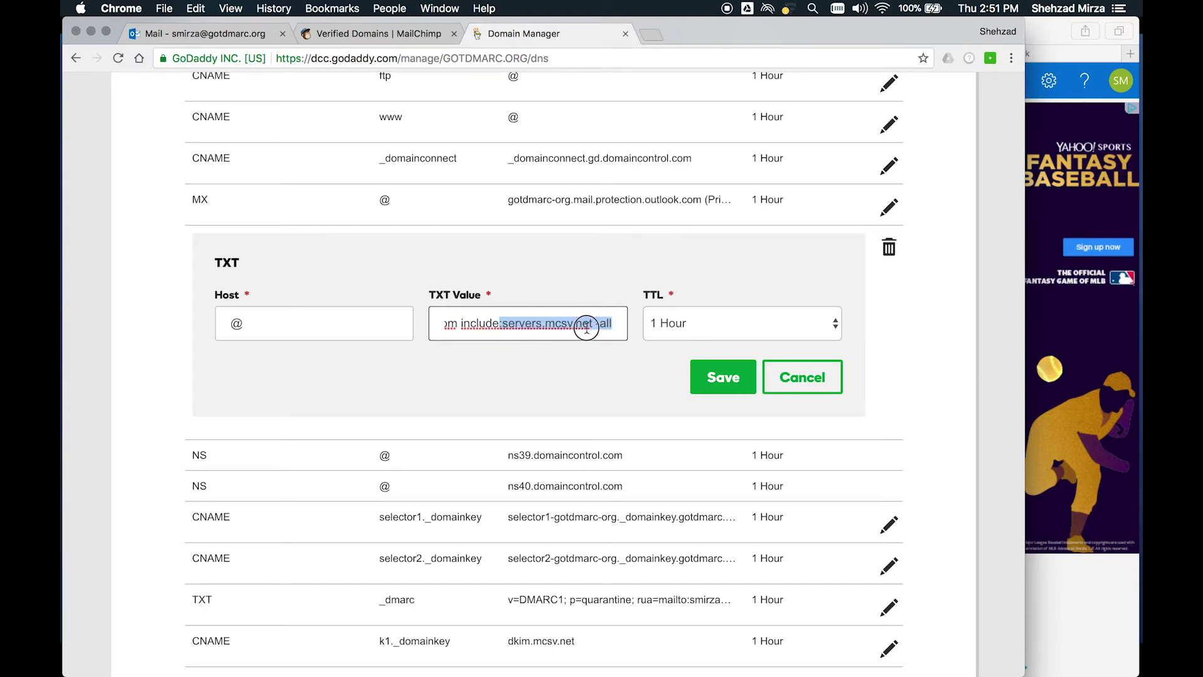
{"action": "left_click", "coordinate": [586, 324]}
{"action": "left_click", "coordinate": [723, 378]}
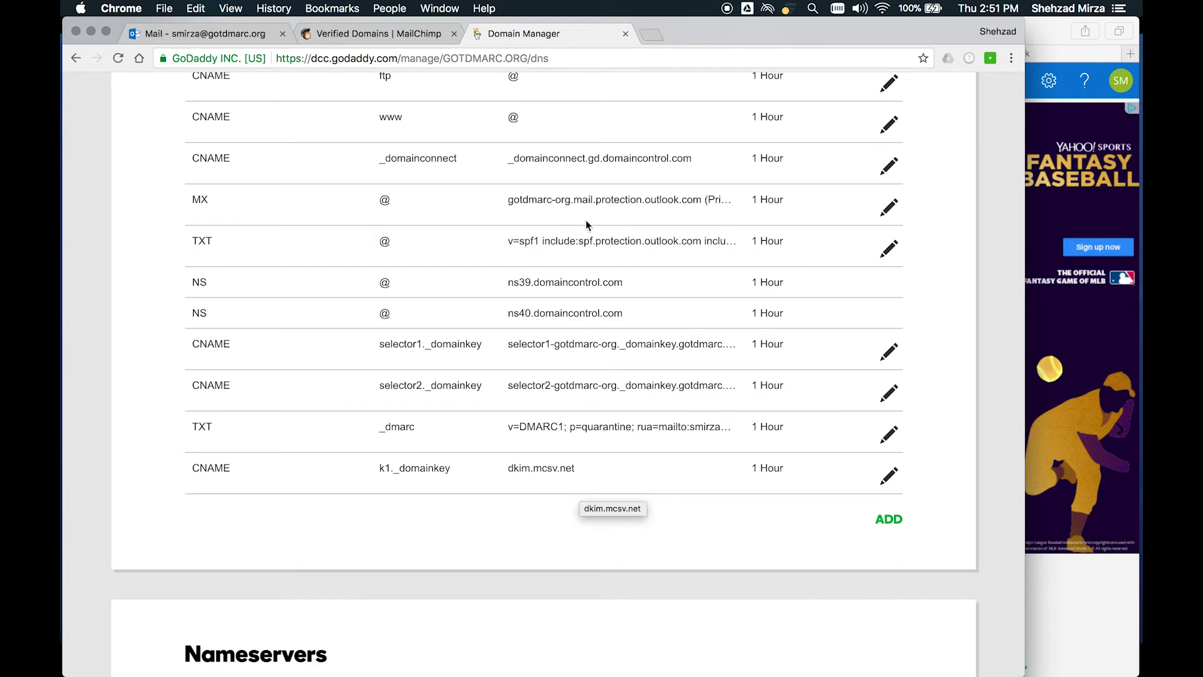
{"action": "left_click", "coordinate": [408, 35]}
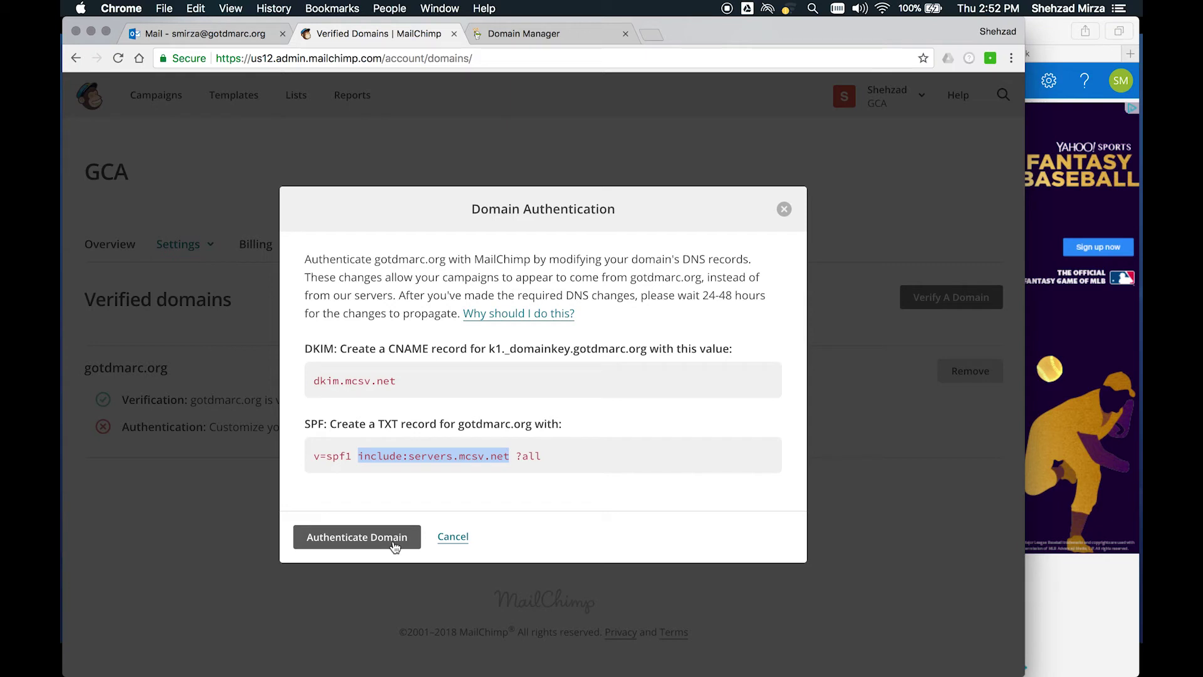
- Run MailChimp's Authenticate Domain check, which fails to find the servers.mcsv.net SPF include
{"action": "left_click", "coordinate": [465, 478]}
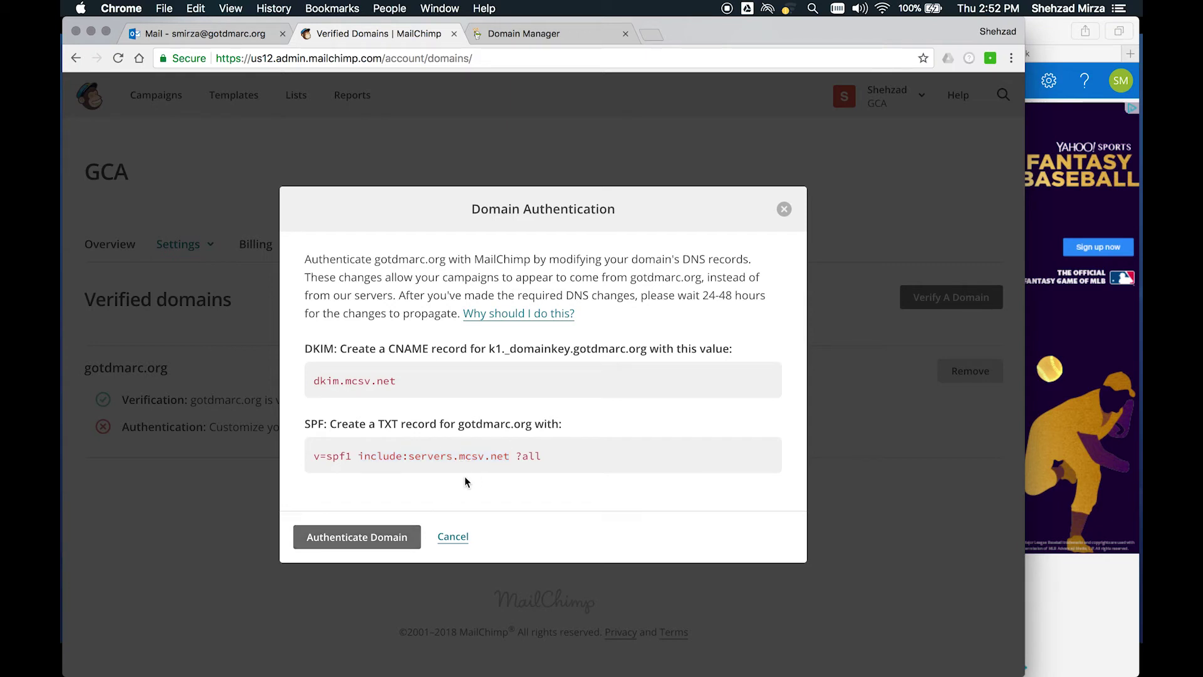
{"action": "left_click", "coordinate": [389, 537]}
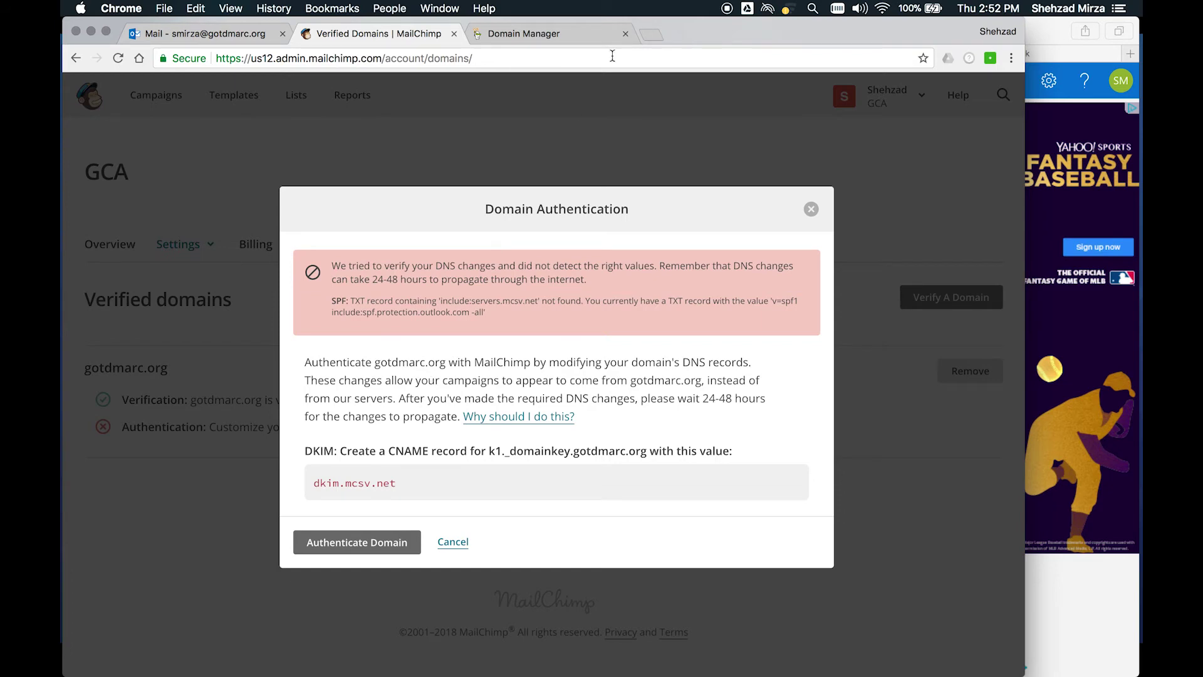
{"action": "left_click", "coordinate": [577, 35]}
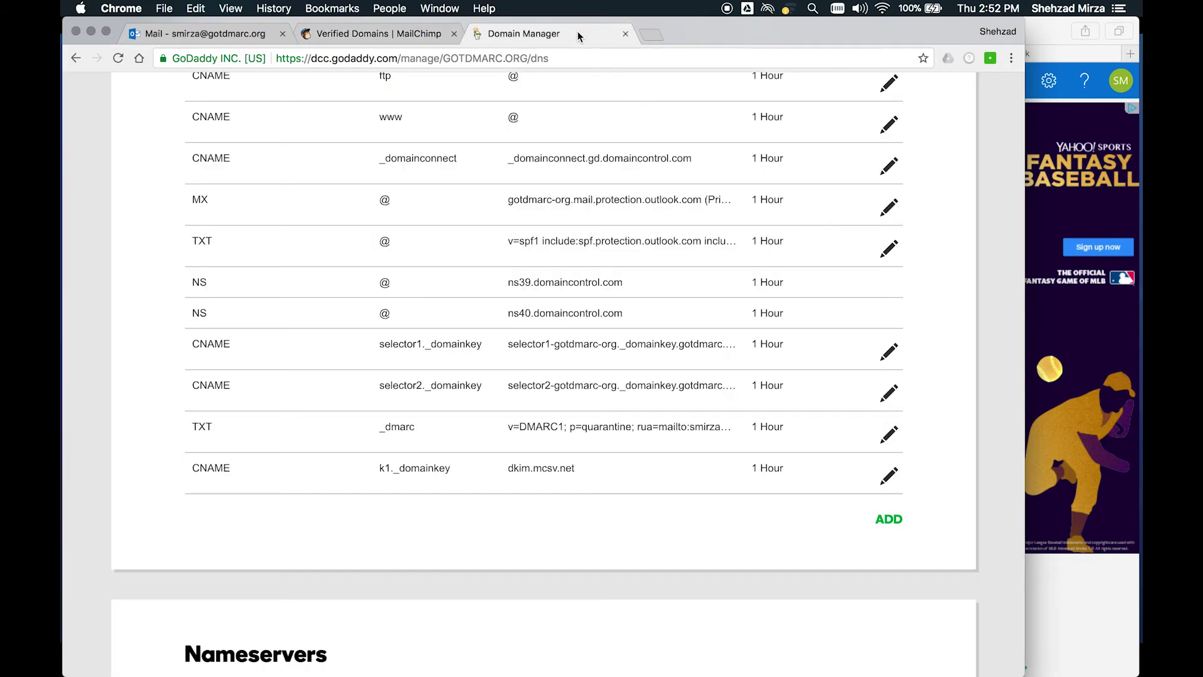
- Retry Authenticate Domain so MailChimp validates gotdmarc.org's DKIM and SPF records
{"action": "left_click_drag", "start_coordinate": [570, 428], "coordinate": [635, 428]}
{"action": "left_click", "coordinate": [622, 431]}
{"action": "left_click", "coordinate": [407, 35]}
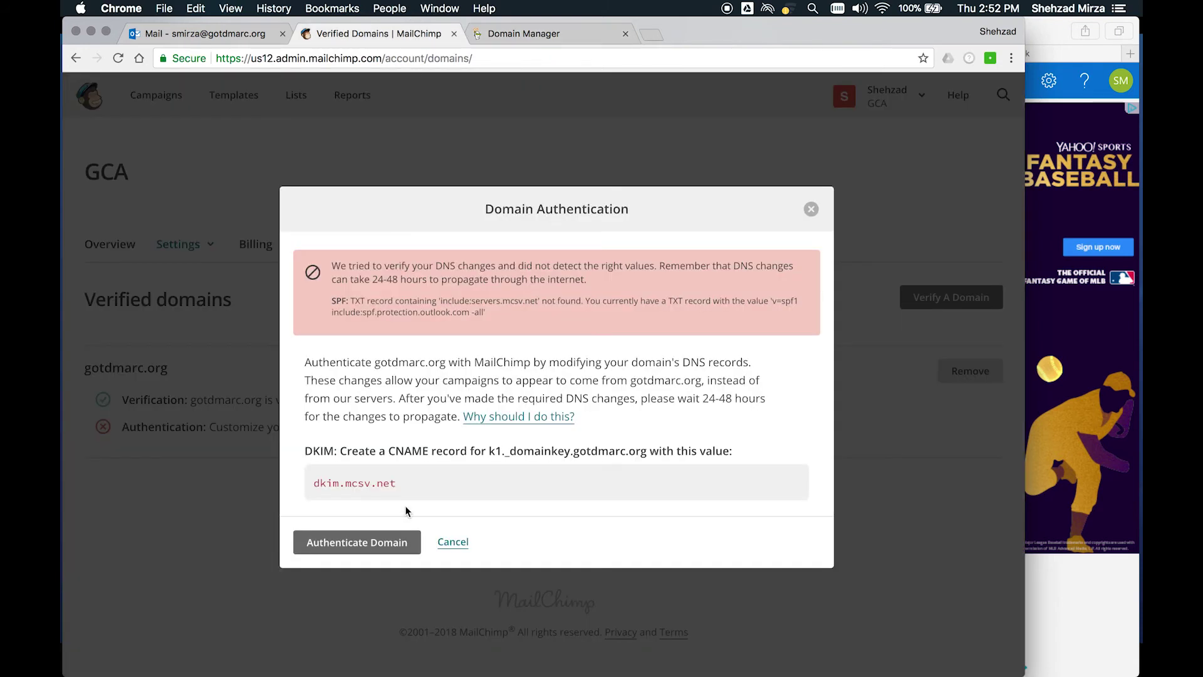
{"action": "left_click", "coordinate": [390, 540]}
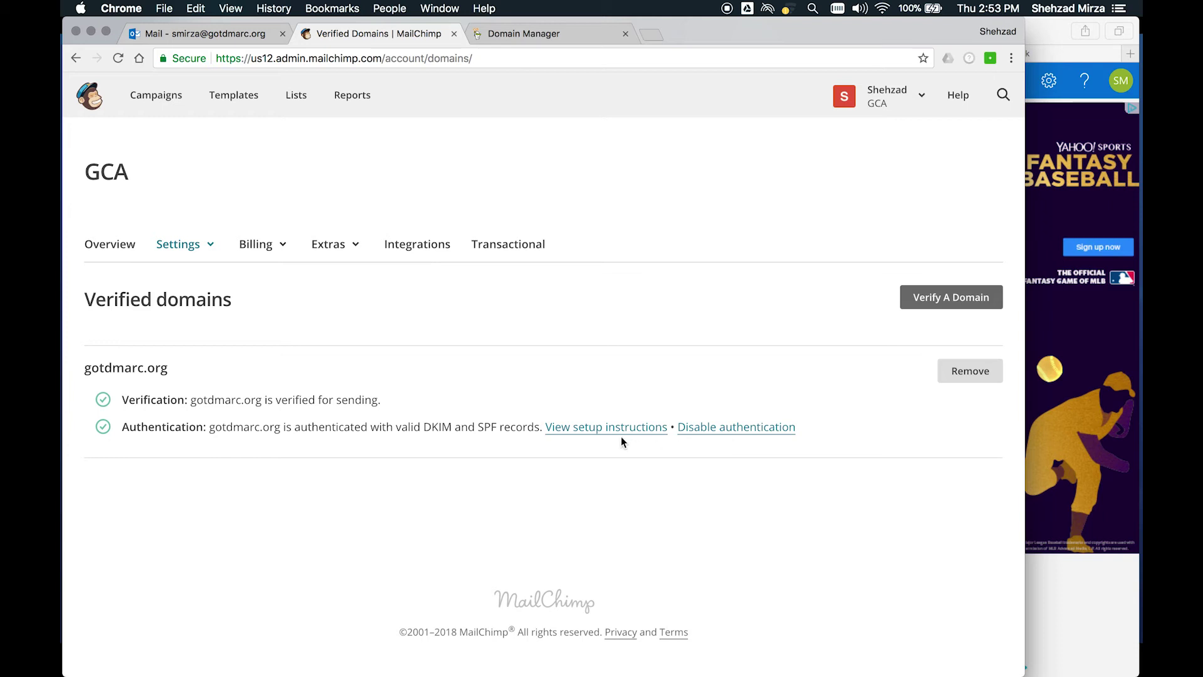
{"action": "left_click", "coordinate": [608, 360]}
- Duplicate the Test campaign and save its sender name and address
{"action": "left_click", "coordinate": [168, 99]}
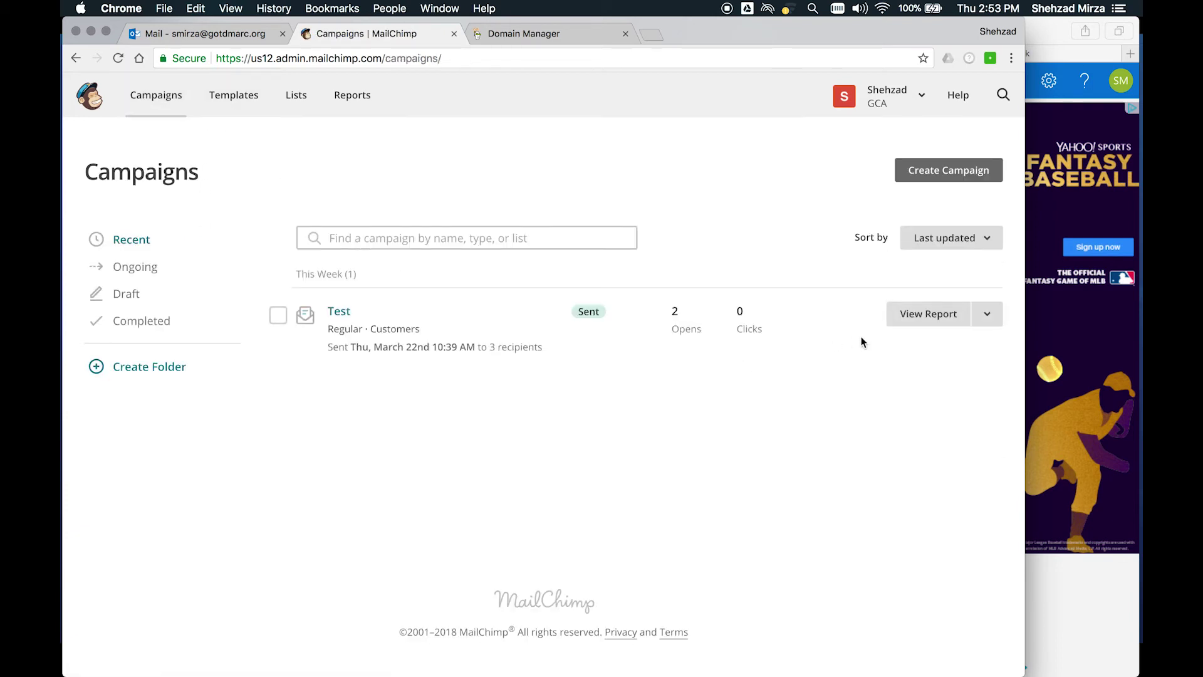
{"action": "left_click", "coordinate": [987, 316]}
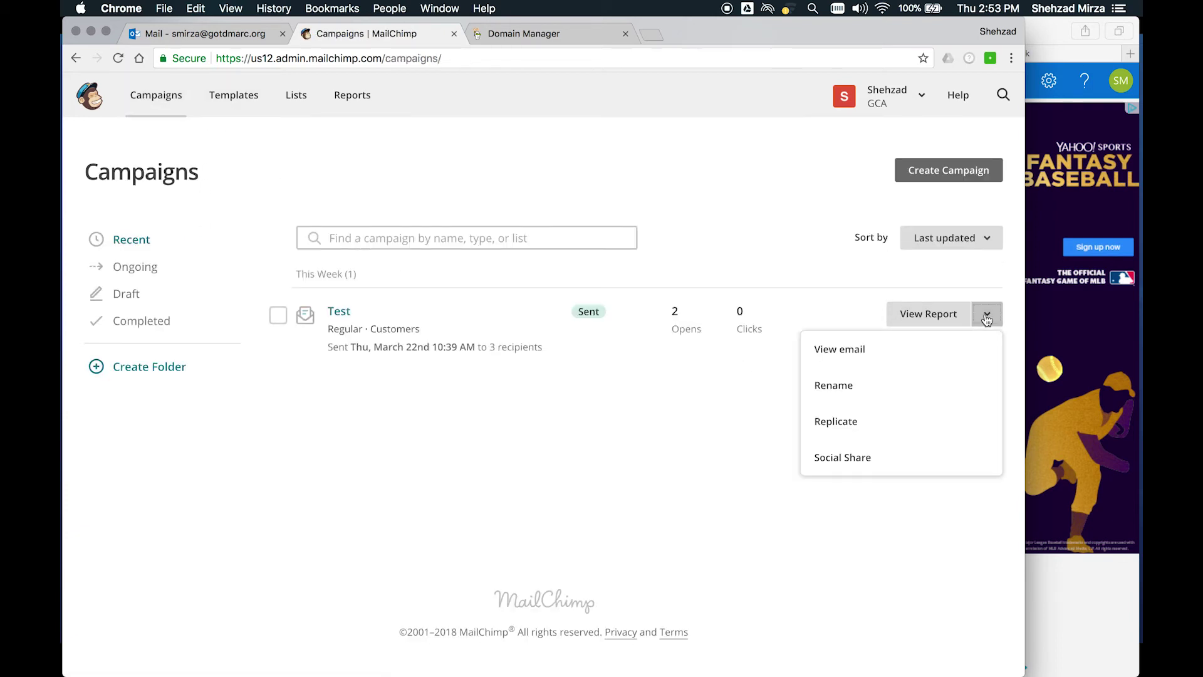
{"action": "left_click", "coordinate": [848, 421]}
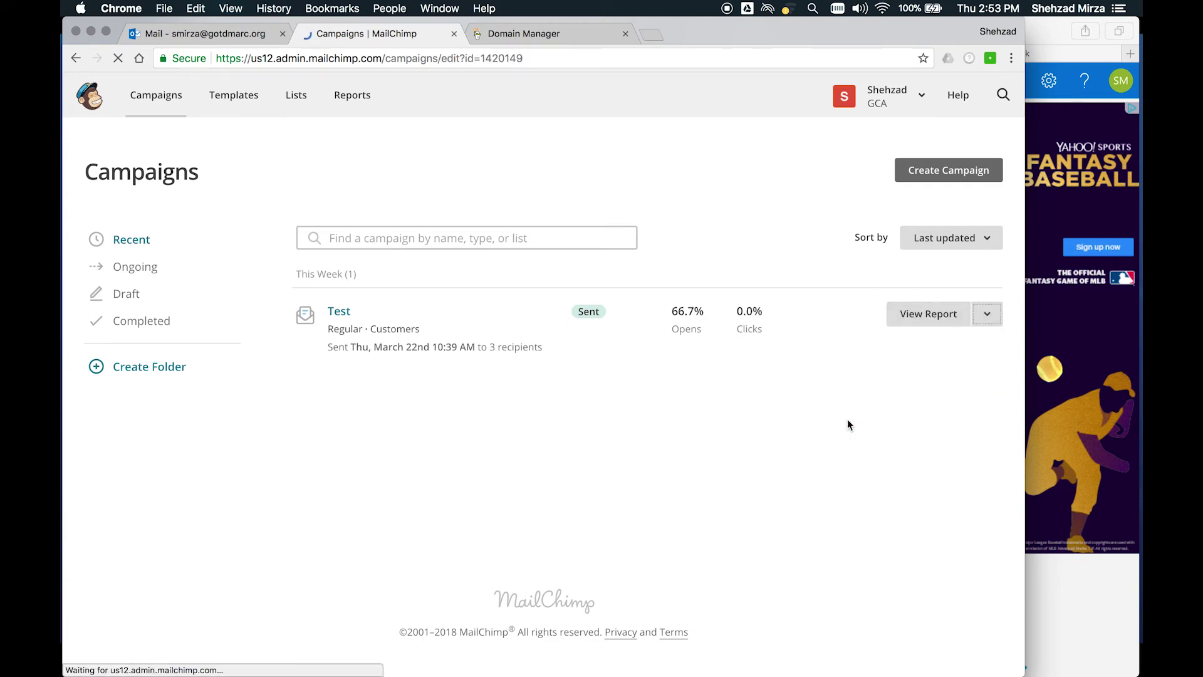
{"action": "scroll", "coordinate": [798, 431], "scroll_direction": "down", "scroll_amount": 3}
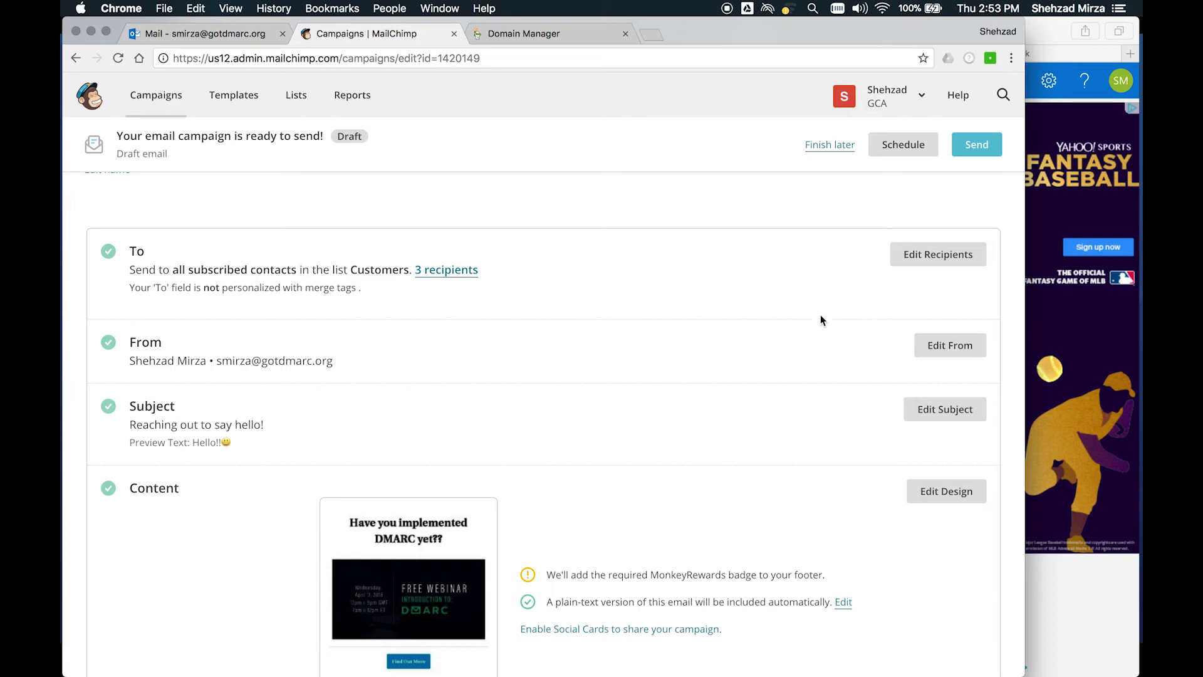
{"action": "left_click", "coordinate": [950, 345]}
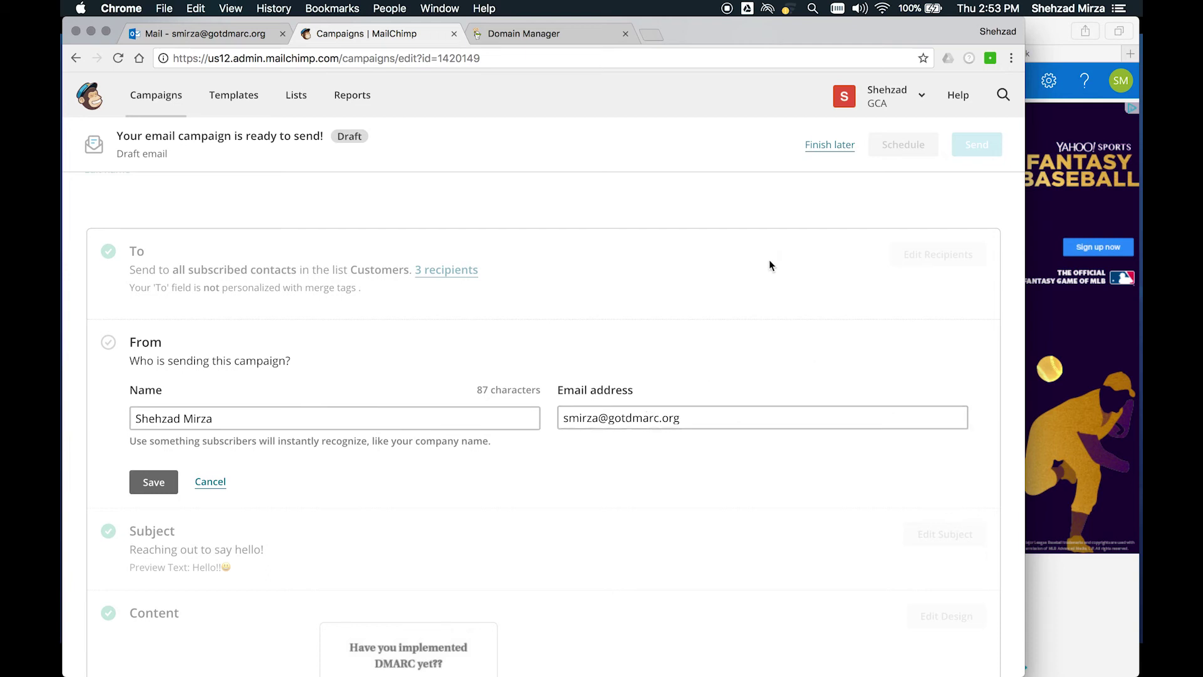
{"action": "left_click", "coordinate": [151, 483]}
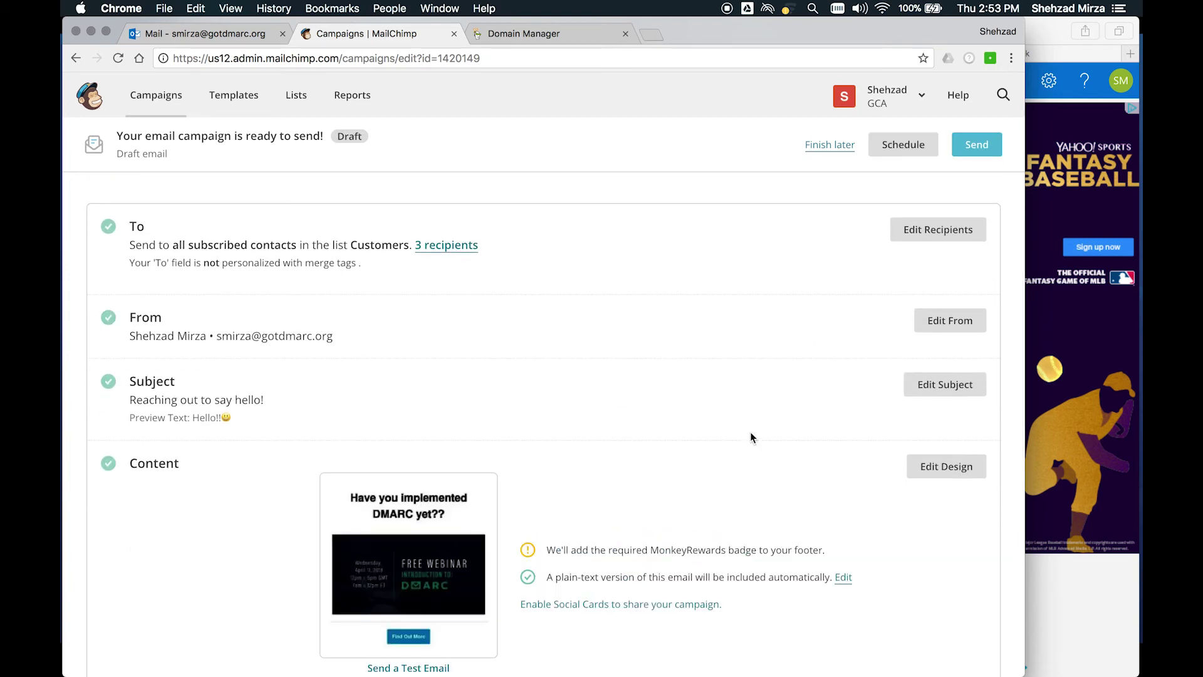
- Send the Test (copy 04) campaign now to the Customers list's 3 recipients
{"action": "scroll", "coordinate": [788, 431], "scroll_direction": "down", "scroll_amount": 3}
{"action": "scroll", "coordinate": [1009, 167], "scroll_direction": "up", "scroll_amount": 5}
{"action": "left_click", "coordinate": [977, 145]}
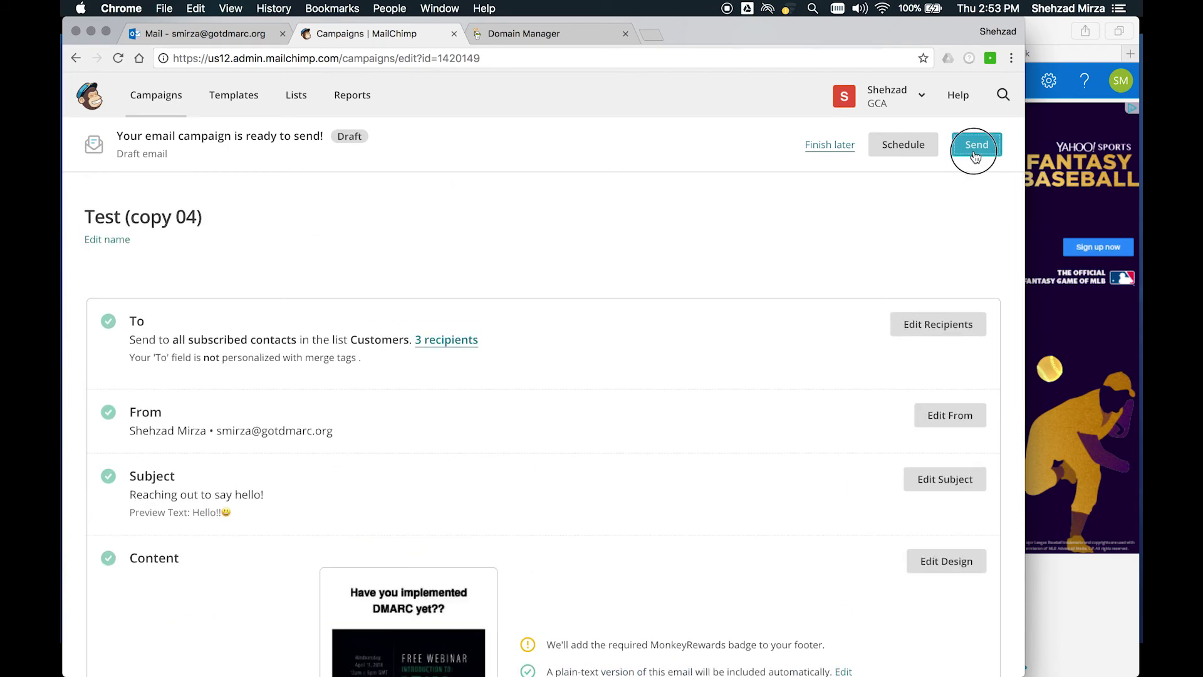
{"action": "left_click", "coordinate": [519, 541]}
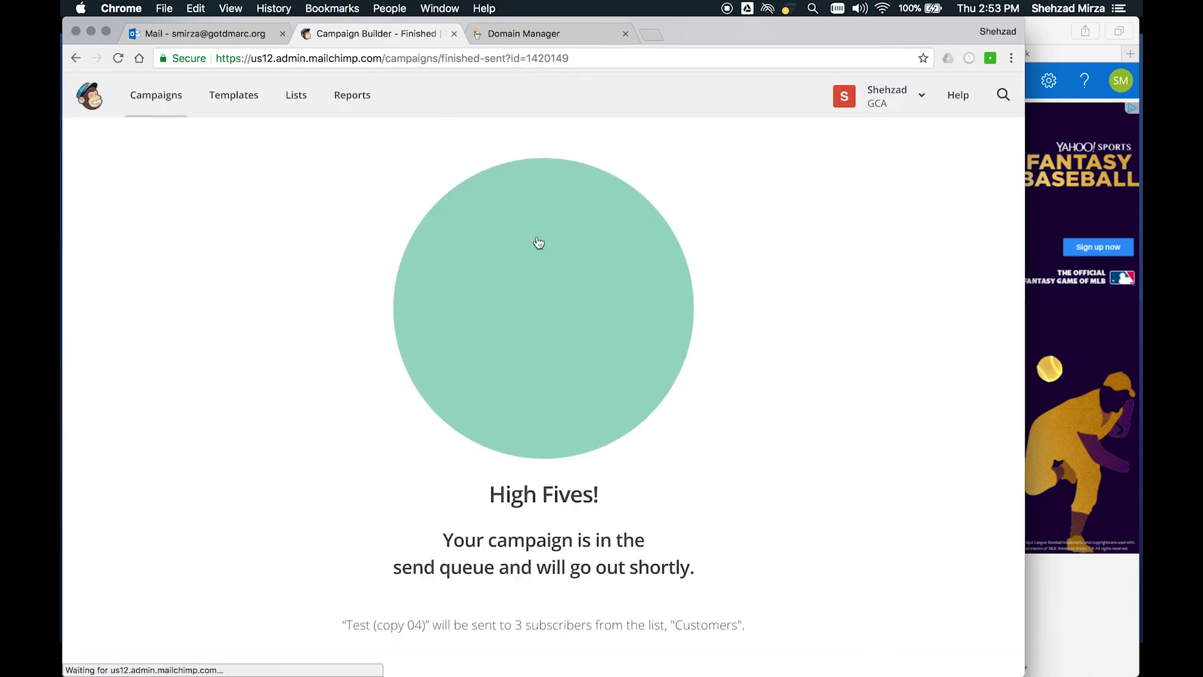
{"action": "left_click", "coordinate": [556, 35]}
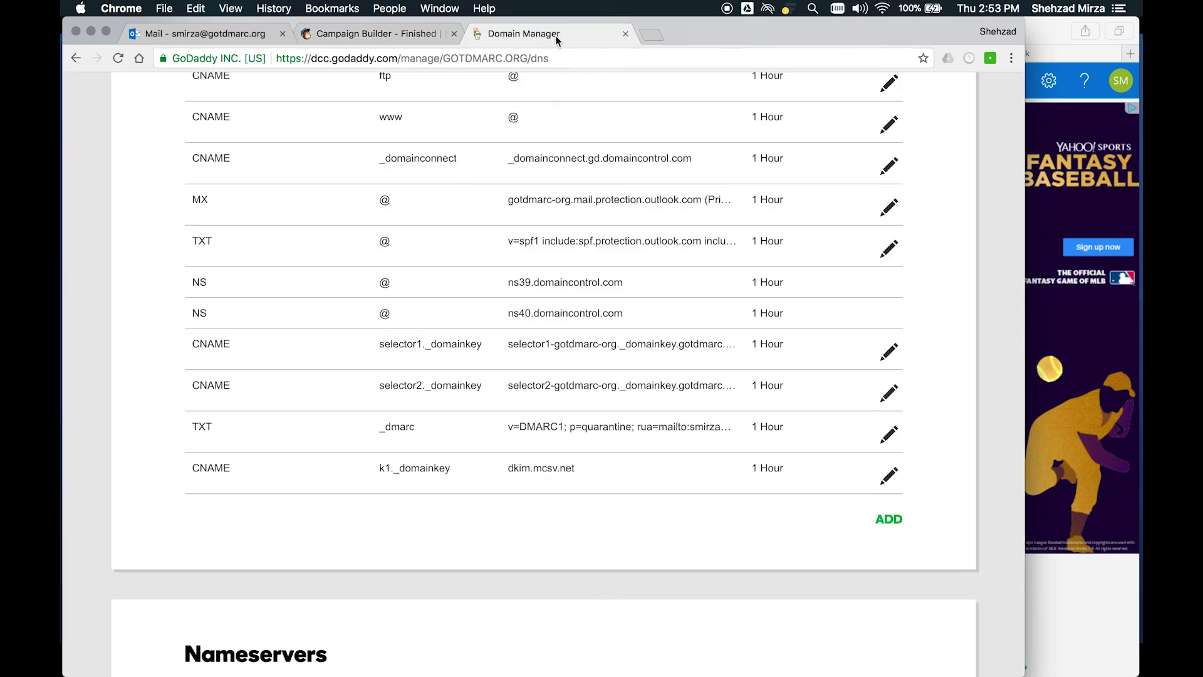
{"action": "double_click", "coordinate": [606, 425]}
- Look for the test message in the Outlook and Yahoo inboxes
{"action": "left_click", "coordinate": [1048, 38]}
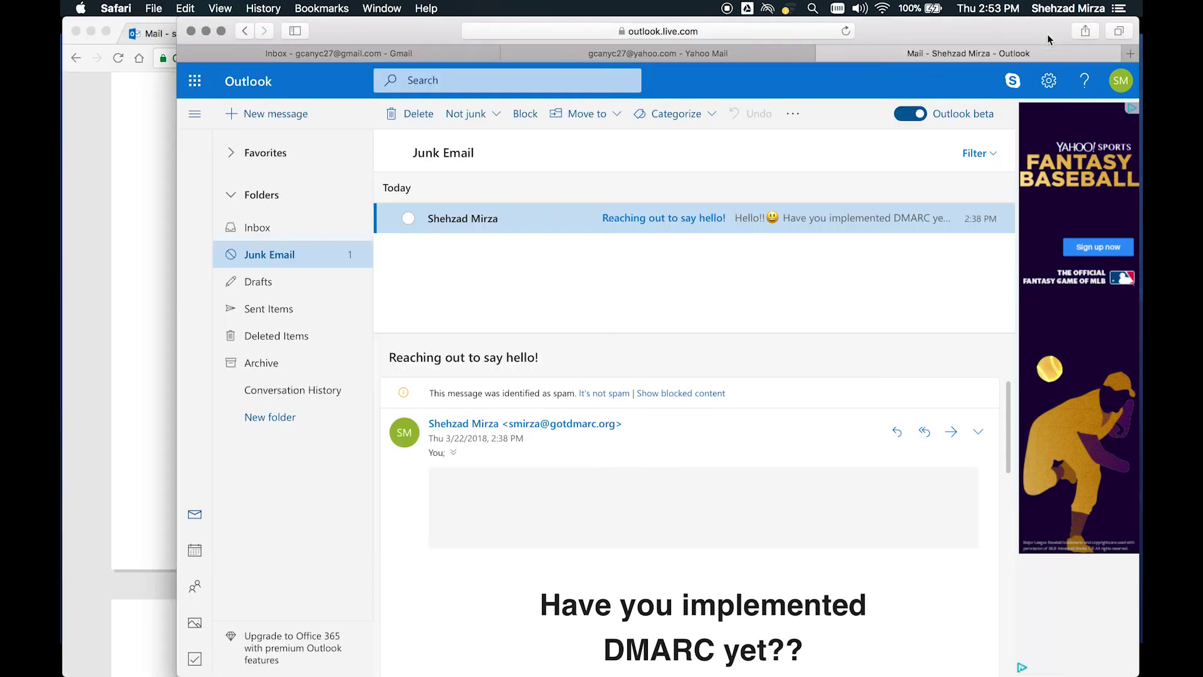
{"action": "left_click", "coordinate": [255, 227]}
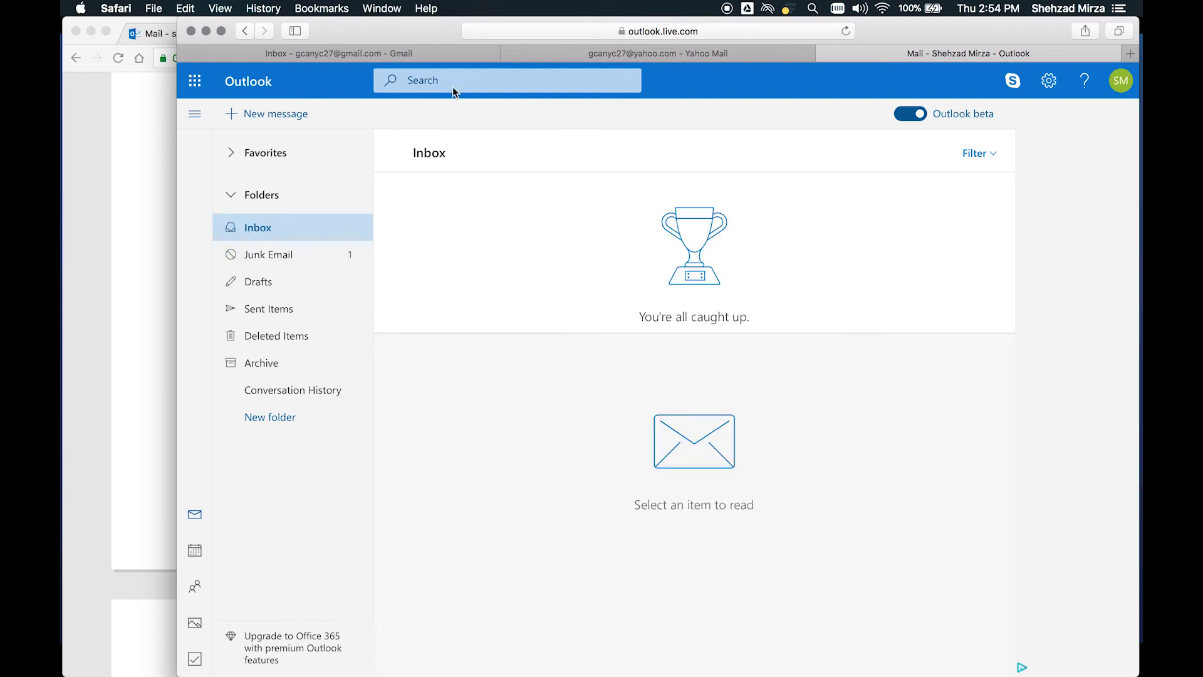
{"action": "left_click", "coordinate": [547, 56]}
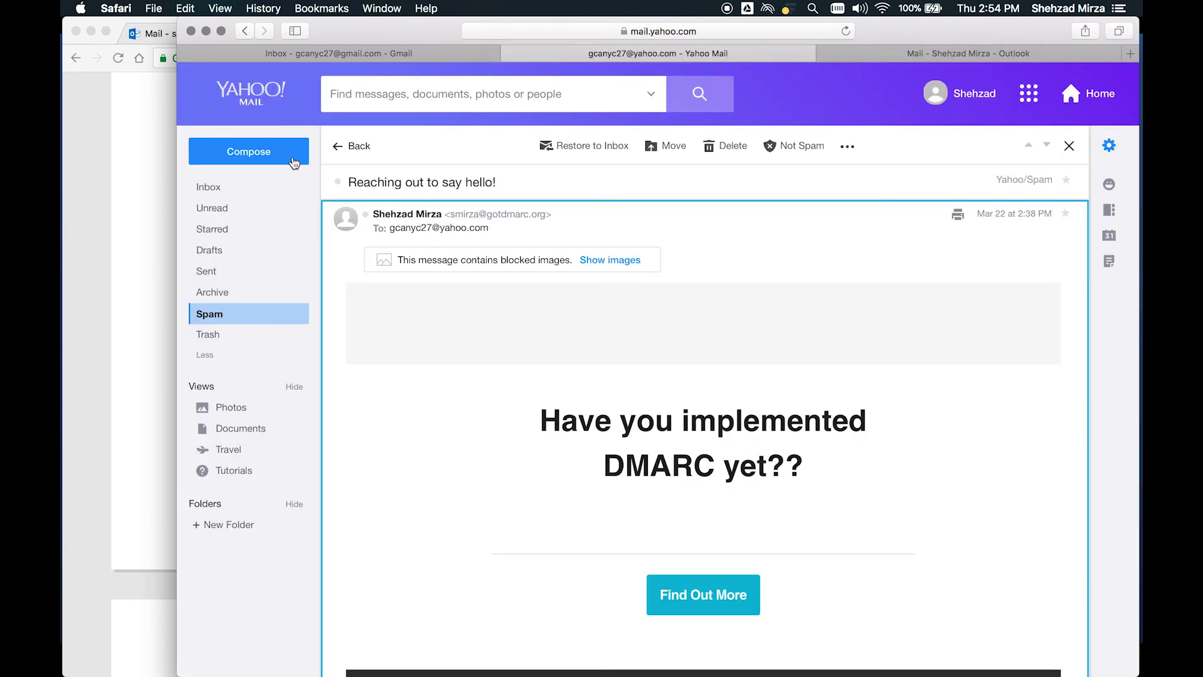
{"action": "left_click", "coordinate": [224, 191]}
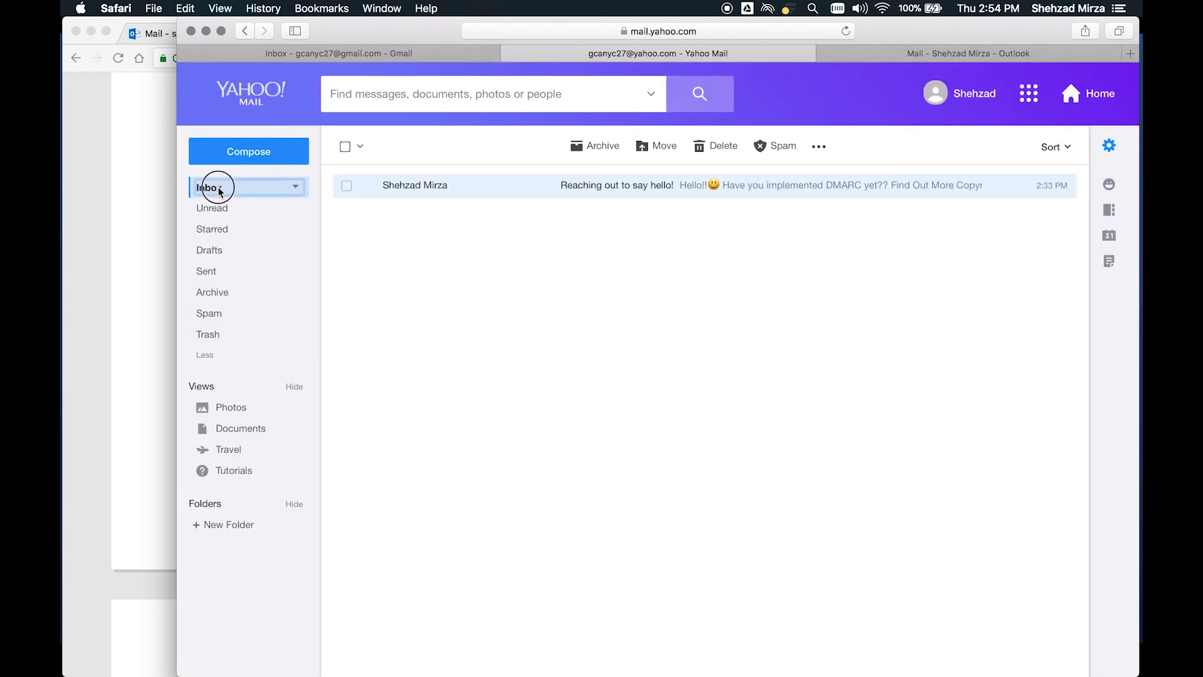
- Refresh Gmail and open the new 'Reaching out to say hello!' message
{"action": "left_click", "coordinate": [390, 52]}
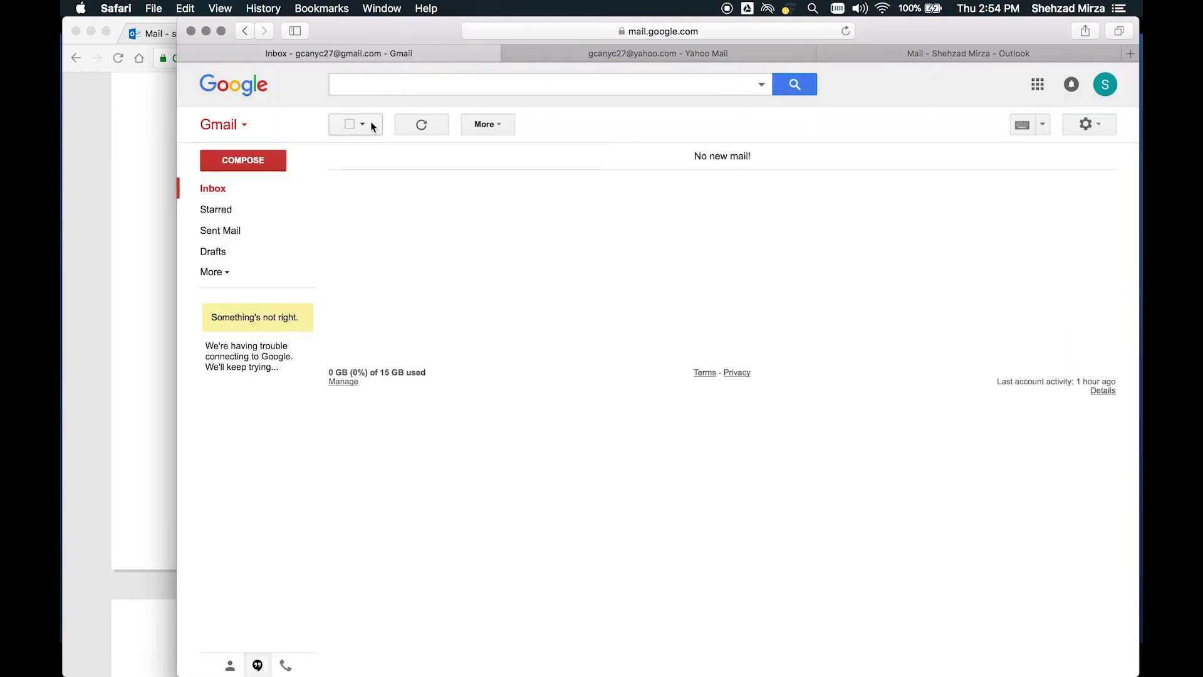
{"action": "left_click", "coordinate": [220, 189]}
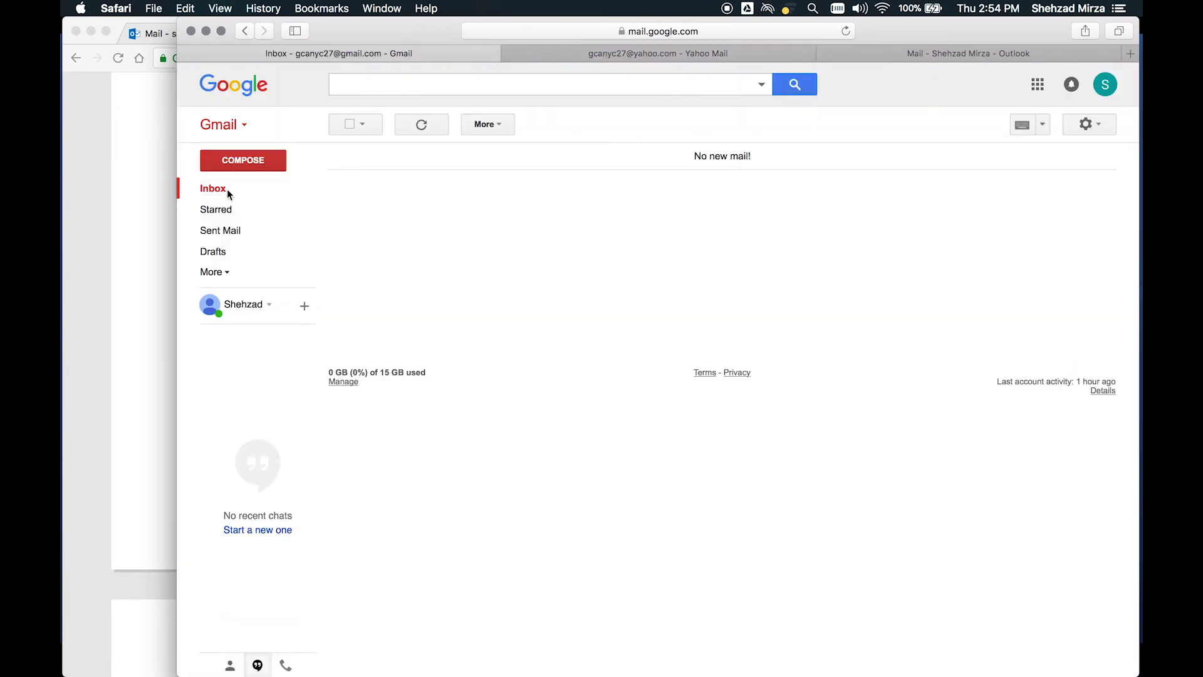
{"action": "left_click", "coordinate": [421, 125]}
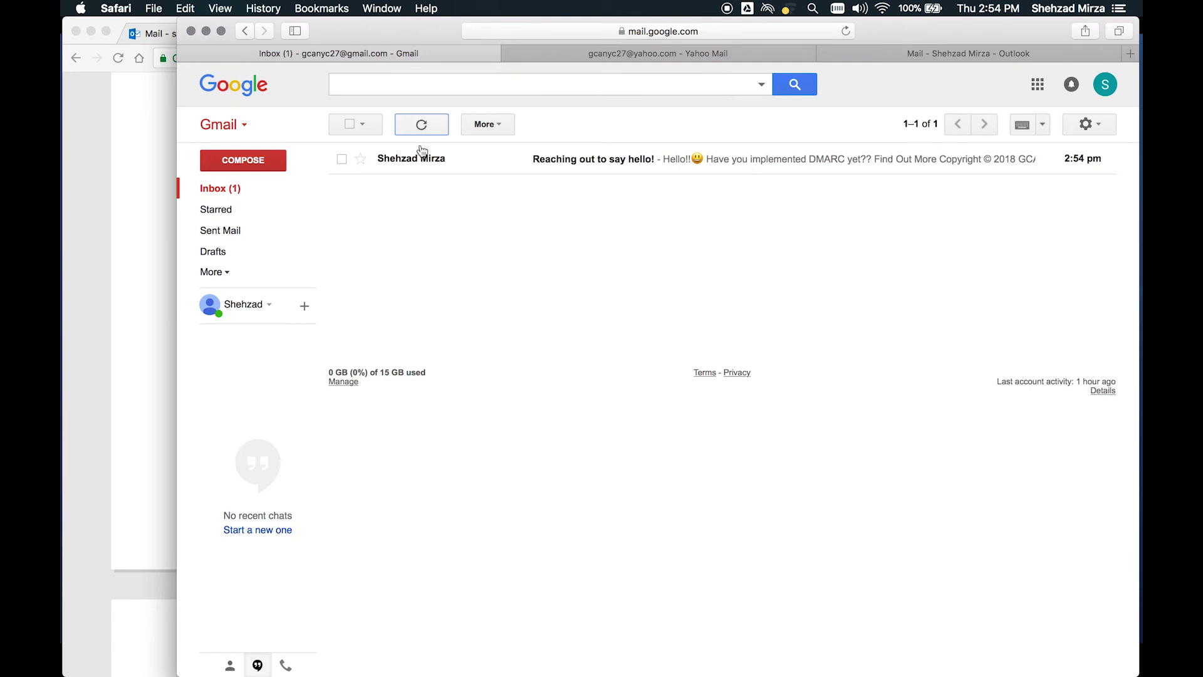
{"action": "left_click", "coordinate": [218, 191]}
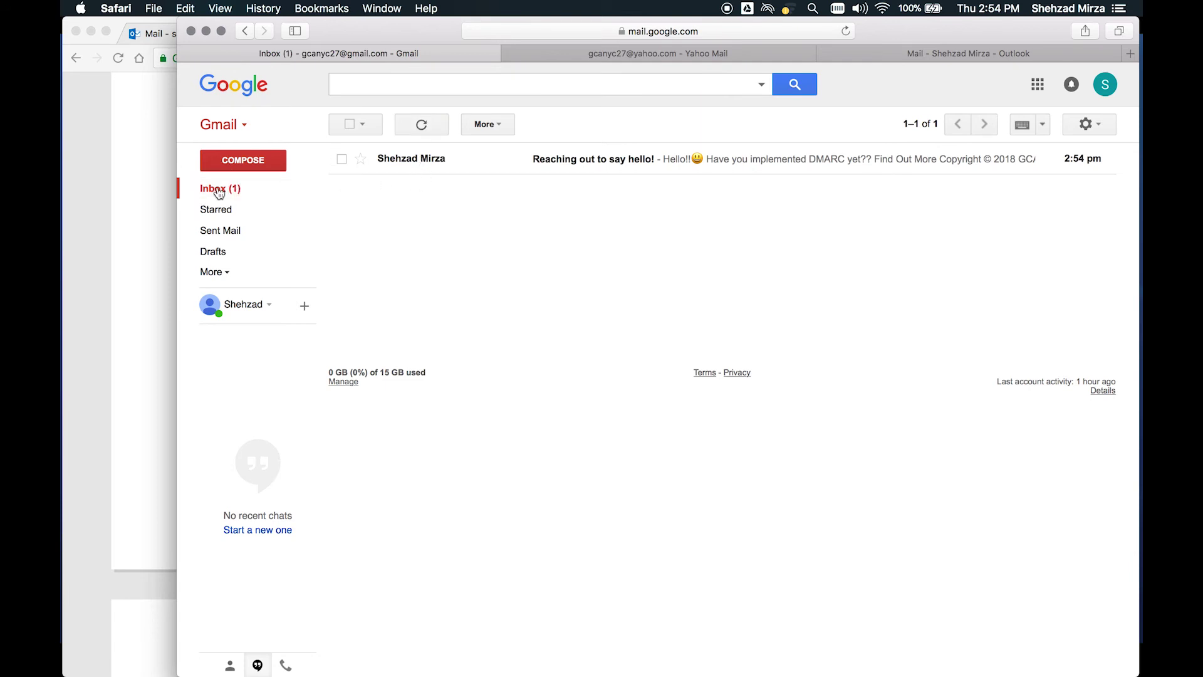
{"action": "left_click", "coordinate": [592, 160]}
{"action": "scroll", "coordinate": [574, 279], "scroll_direction": "down", "scroll_amount": 5}
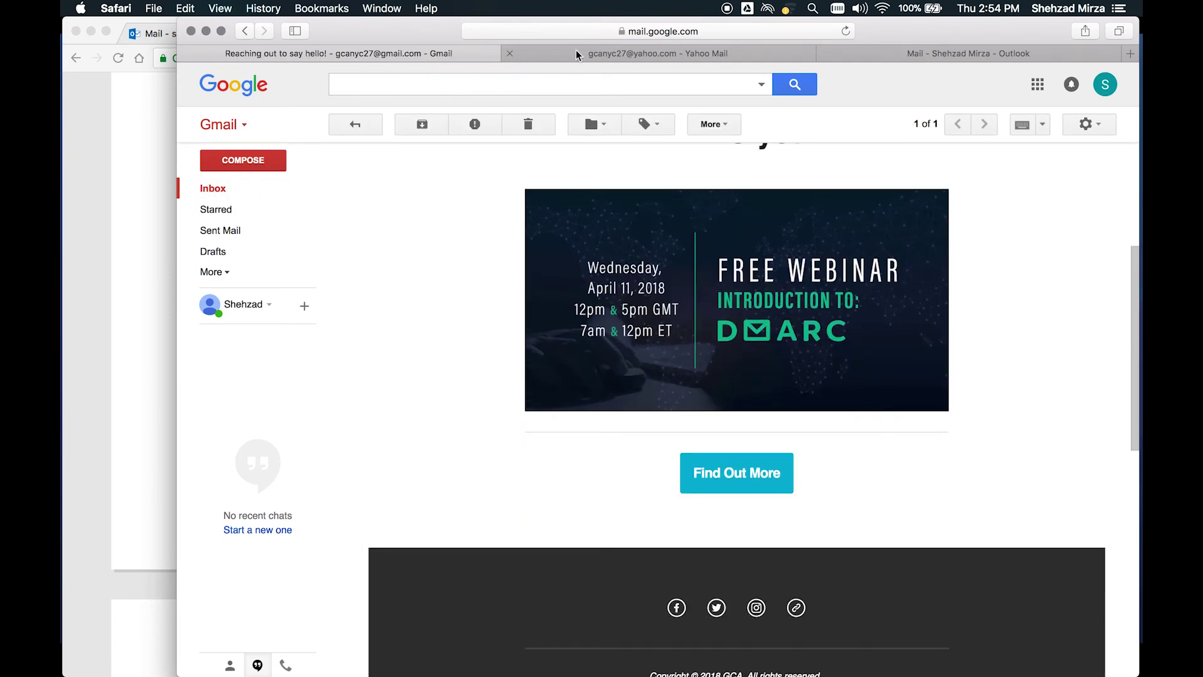
- Open the unread test message in the Yahoo Inbox
{"action": "left_click", "coordinate": [577, 51]}
{"action": "left_click", "coordinate": [206, 192]}
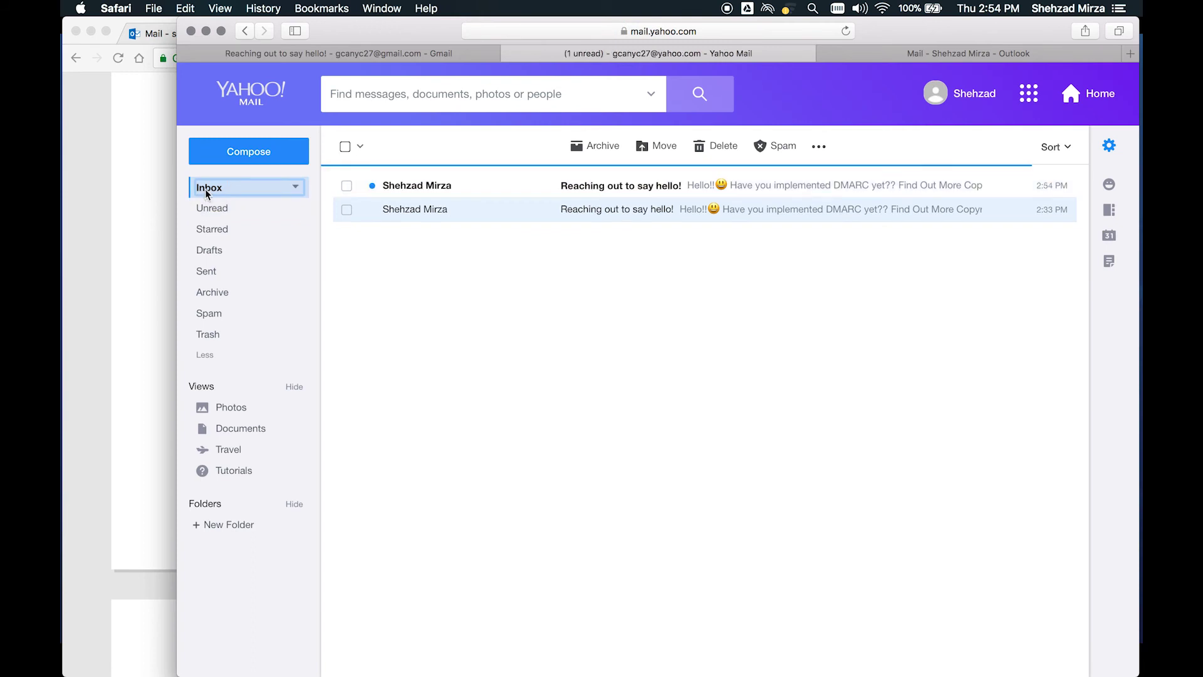
{"action": "left_click", "coordinate": [599, 188]}
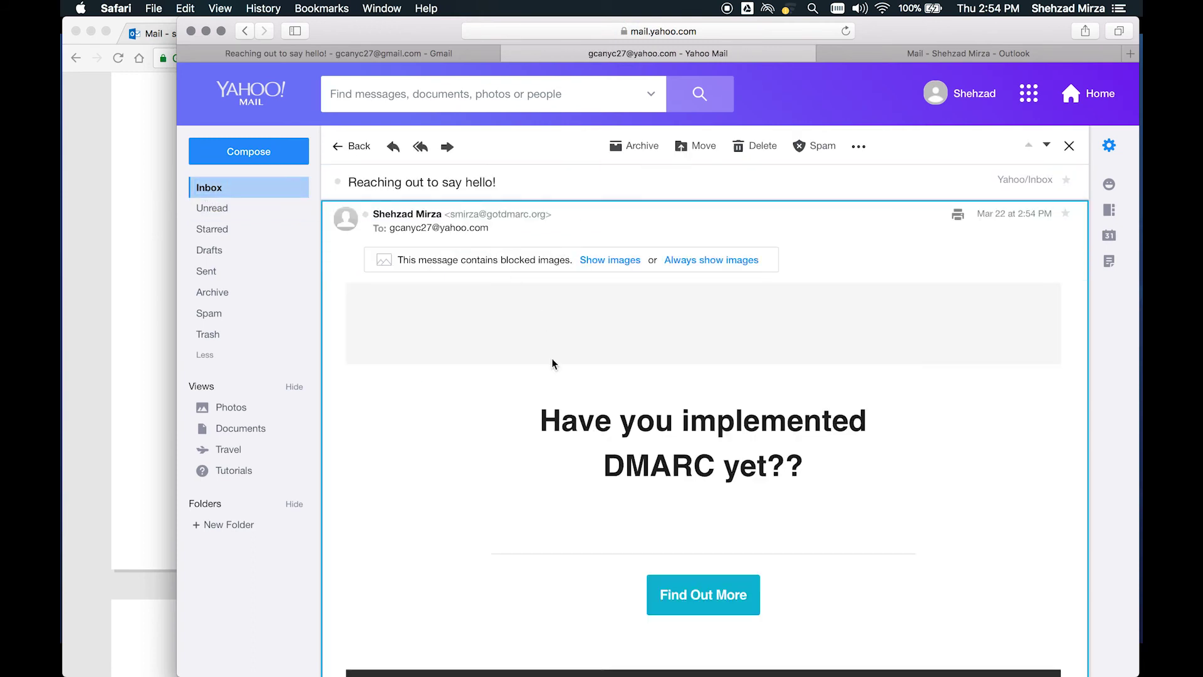
- Check Outlook's Junk Email folder and Inbox for the test message
{"action": "left_click", "coordinate": [880, 55]}
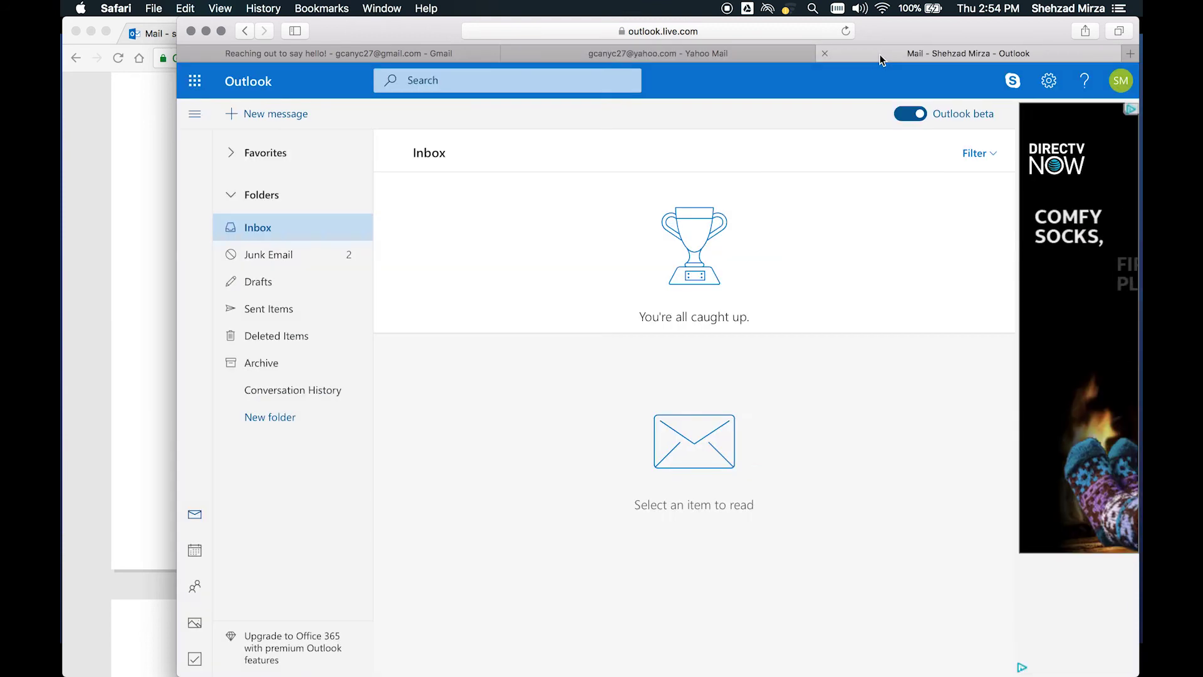
{"action": "left_click", "coordinate": [260, 256]}
{"action": "left_click", "coordinate": [258, 229]}
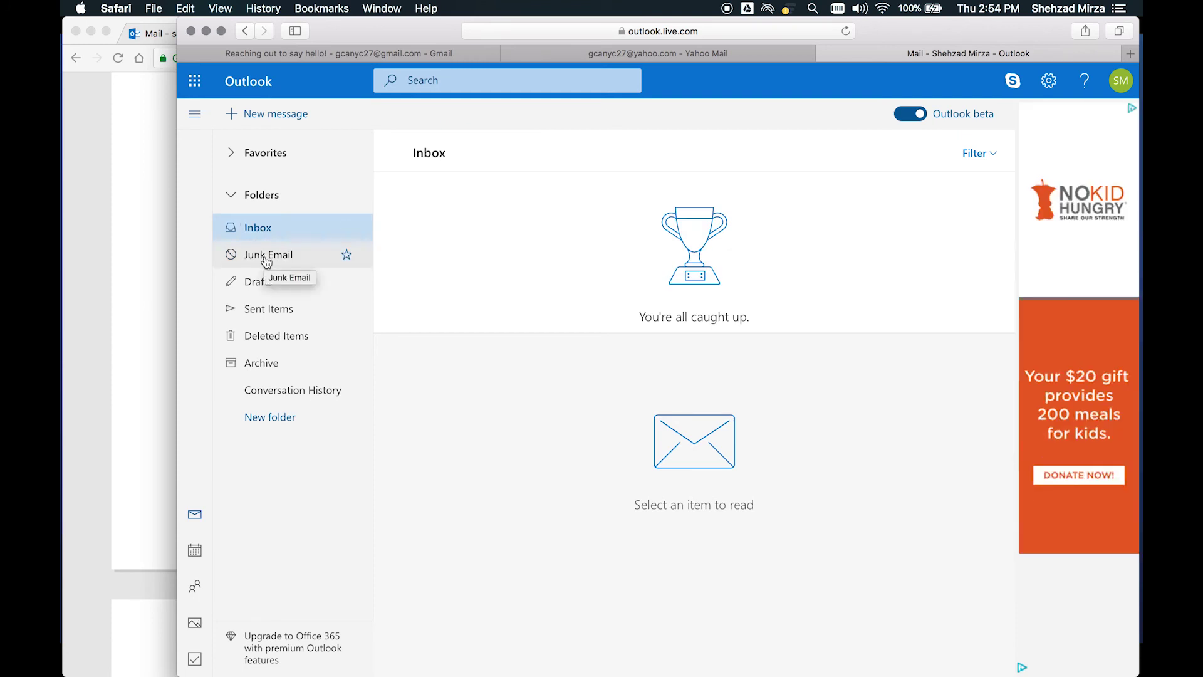
{"action": "left_click", "coordinate": [268, 235]}
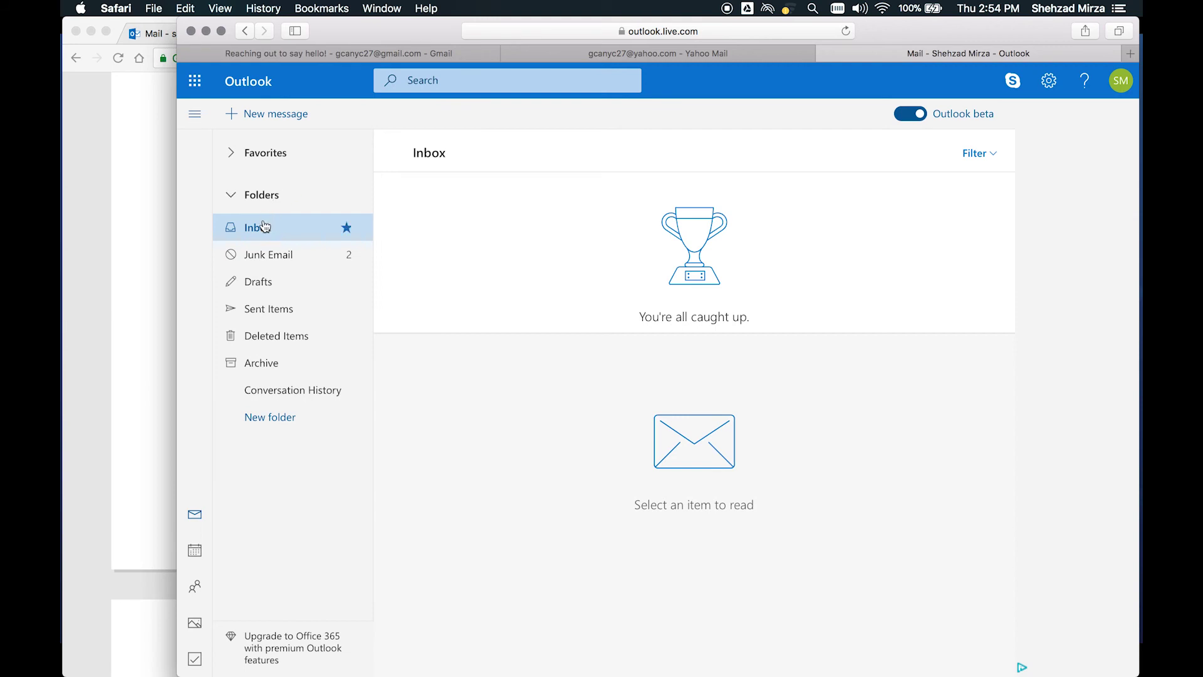
{"action": "left_click", "coordinate": [264, 227]}
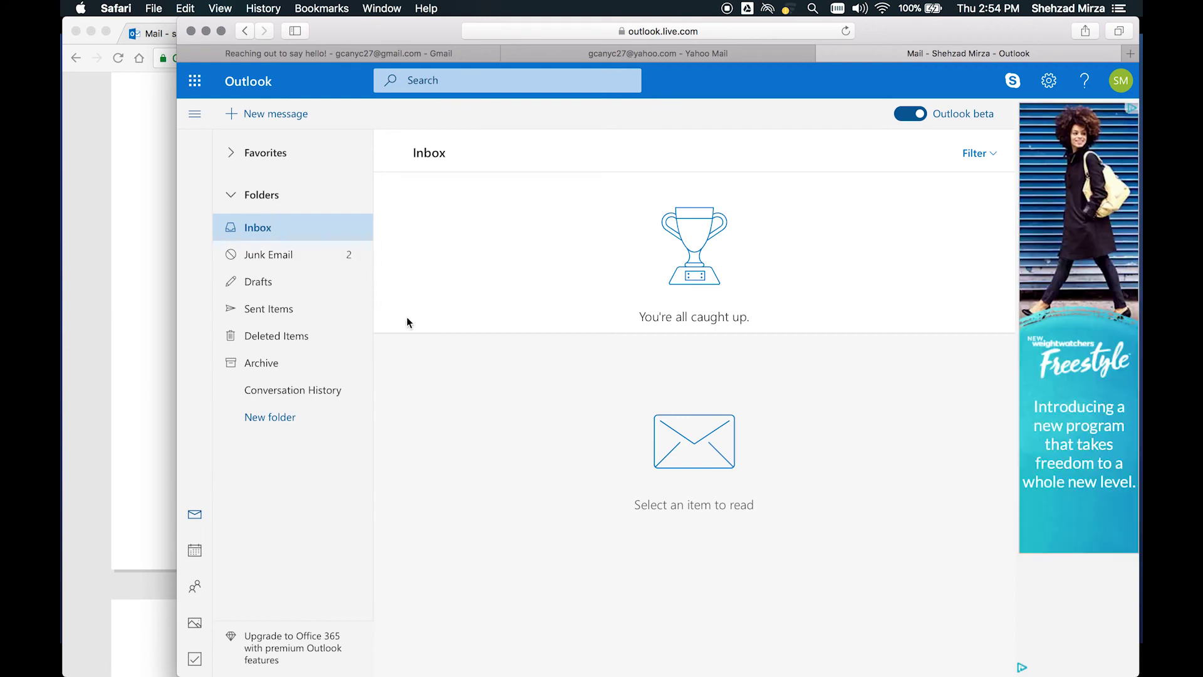
- Compare the Gmail and Yahoo copies of the message, leaving the Yahoo copy open
{"action": "left_click", "coordinate": [596, 55]}
{"action": "left_click", "coordinate": [425, 54]}
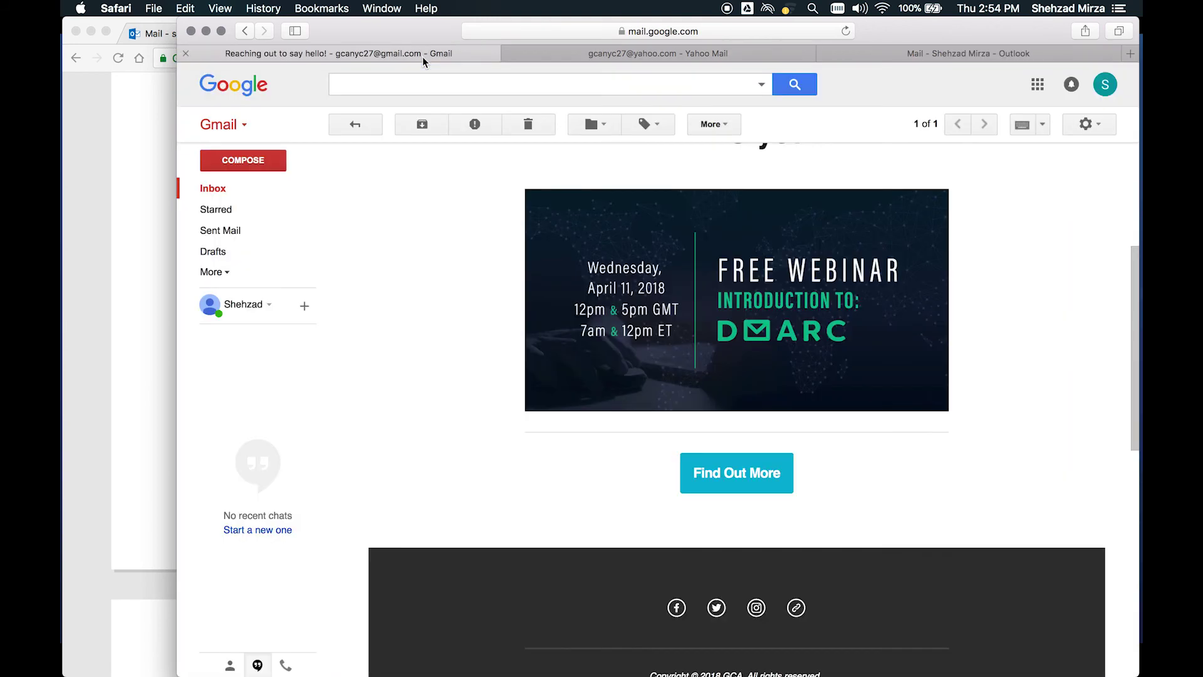
{"action": "left_click", "coordinate": [610, 54]}
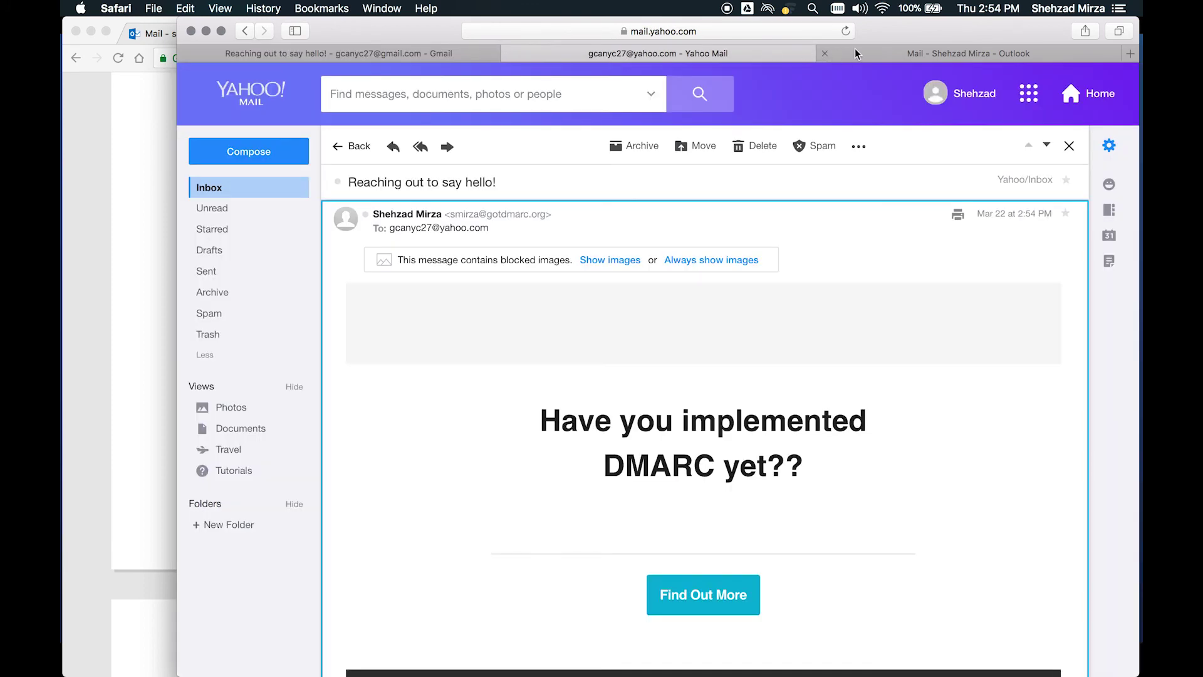
{"action": "left_click", "coordinate": [138, 235]}
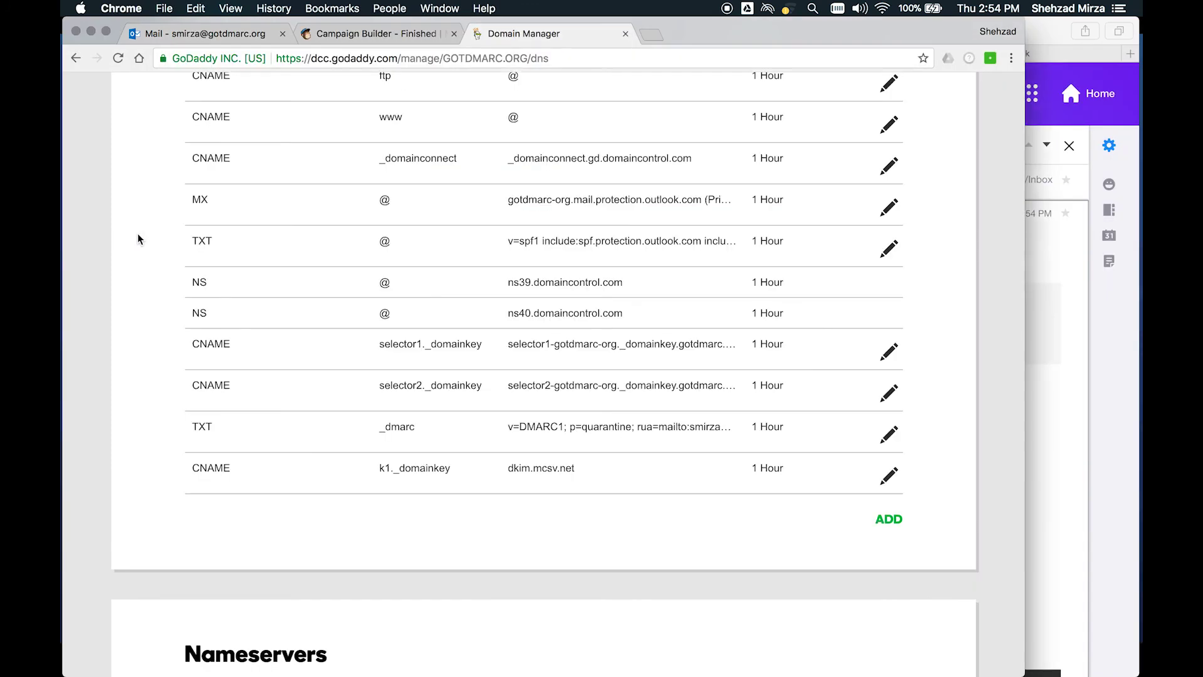
- Highlight the SPF include and the k1._domainkey CNAME target dkim.mcsv.net
{"action": "double_click", "coordinate": [721, 242]}
{"action": "left_click_drag", "start_coordinate": [509, 469], "coordinate": [569, 466]}
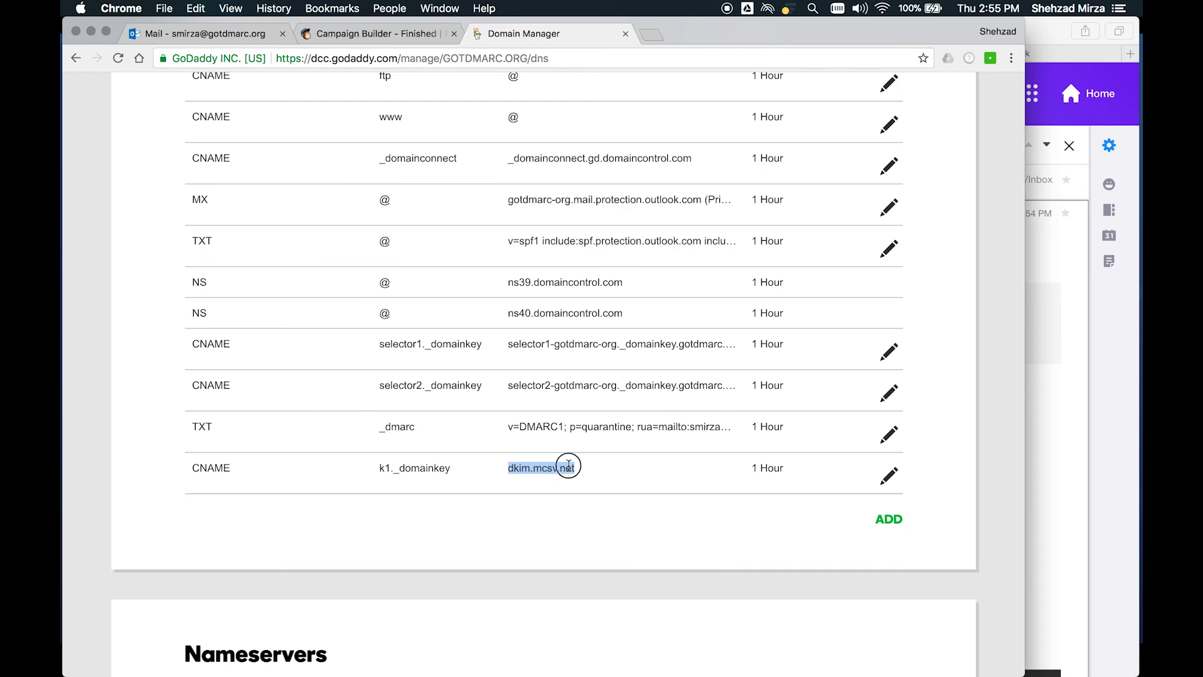
{"action": "left_click", "coordinate": [1058, 269]}
- Scroll the Gmail message to the top and select the sender's address in its header
{"action": "left_click", "coordinate": [391, 55]}
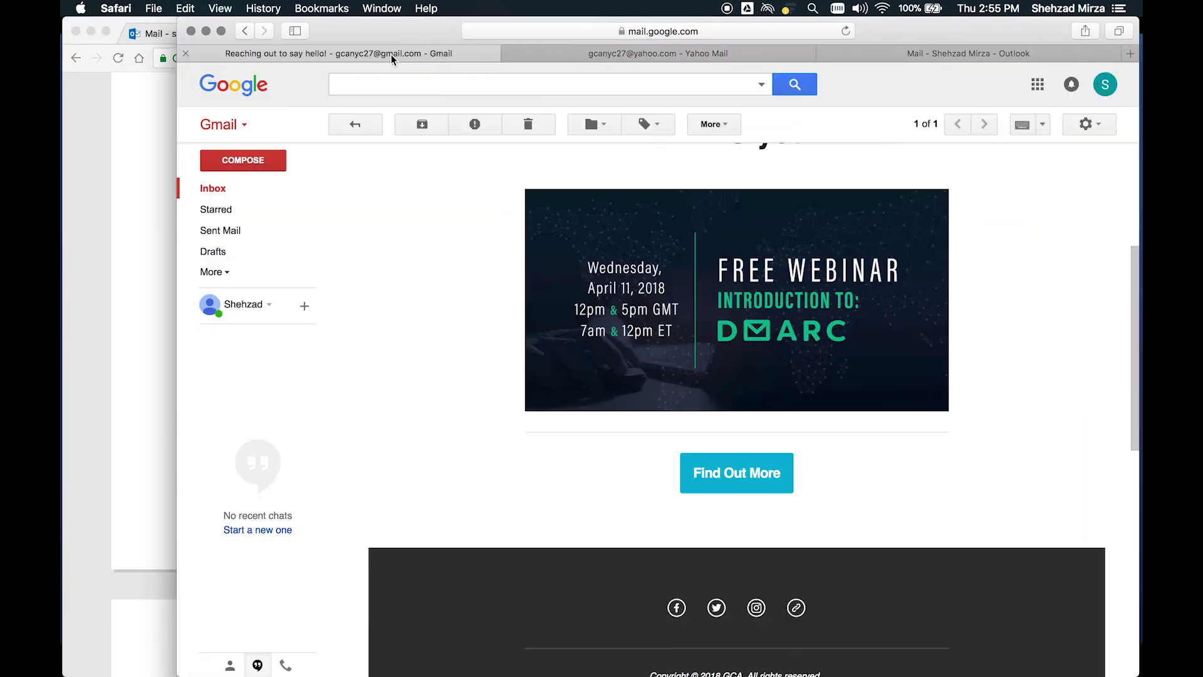
{"action": "scroll", "coordinate": [468, 236], "scroll_direction": "up", "scroll_amount": 5}
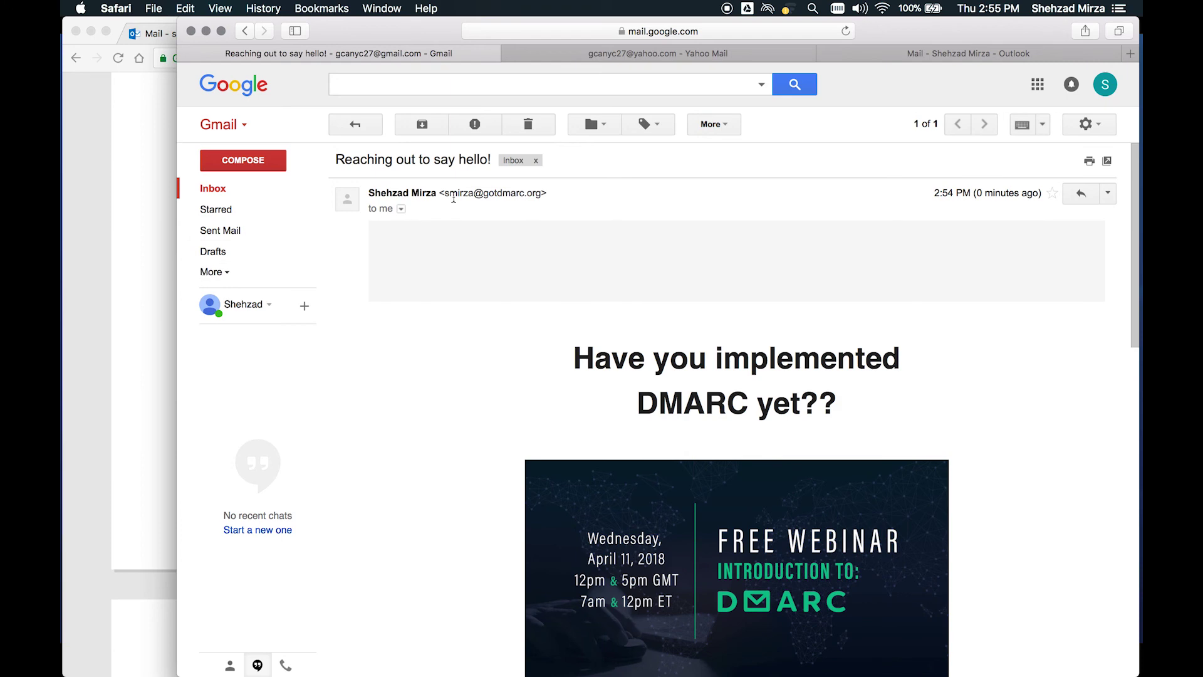
{"action": "left_click_drag", "start_coordinate": [440, 193], "coordinate": [547, 190]}
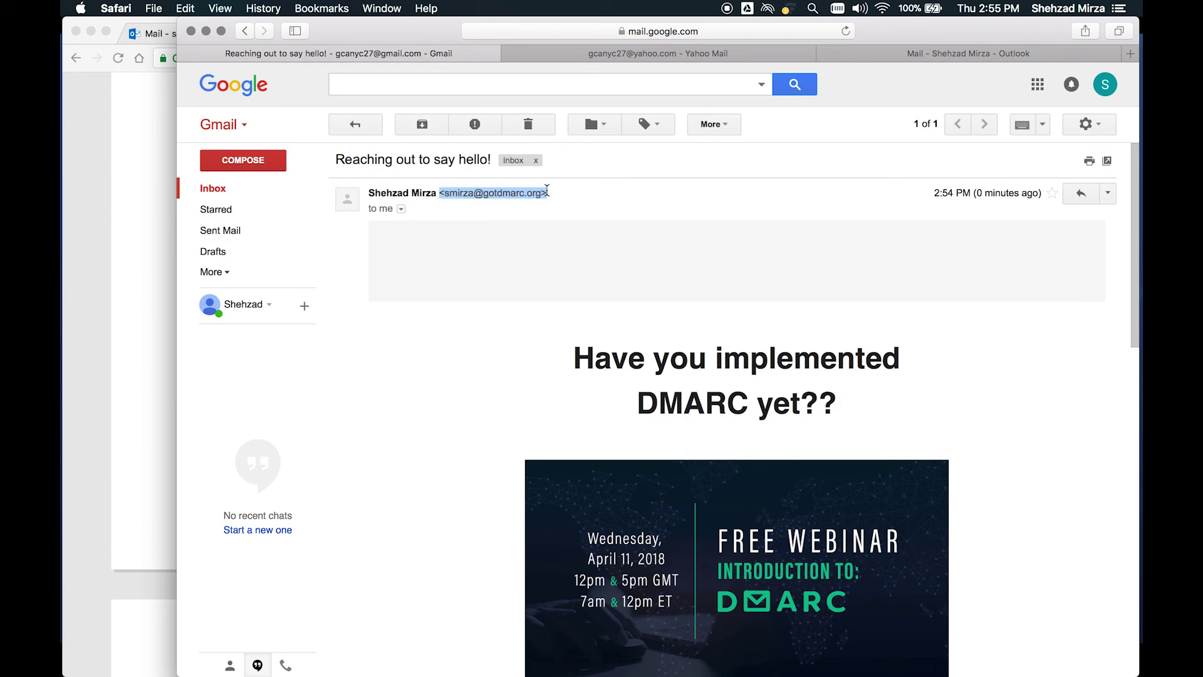
{"action": "left_click", "coordinate": [547, 190]}
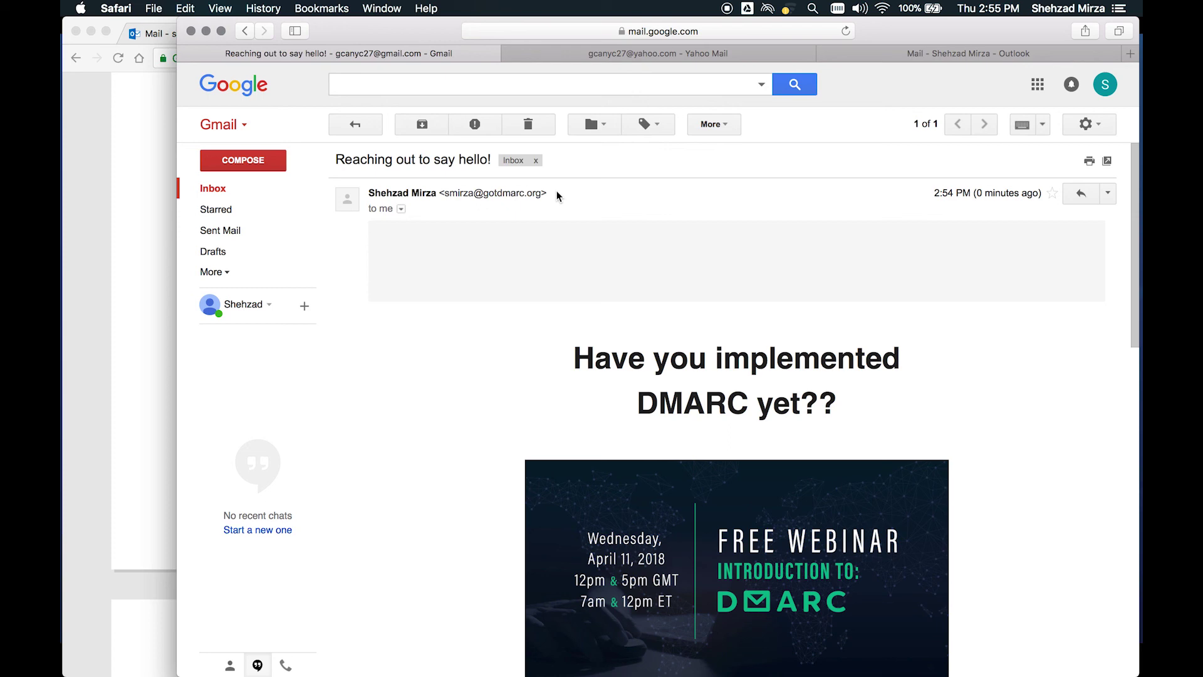
- Bring the gotdmarc.org DNS records list back to the front
{"action": "left_click", "coordinate": [148, 288]}
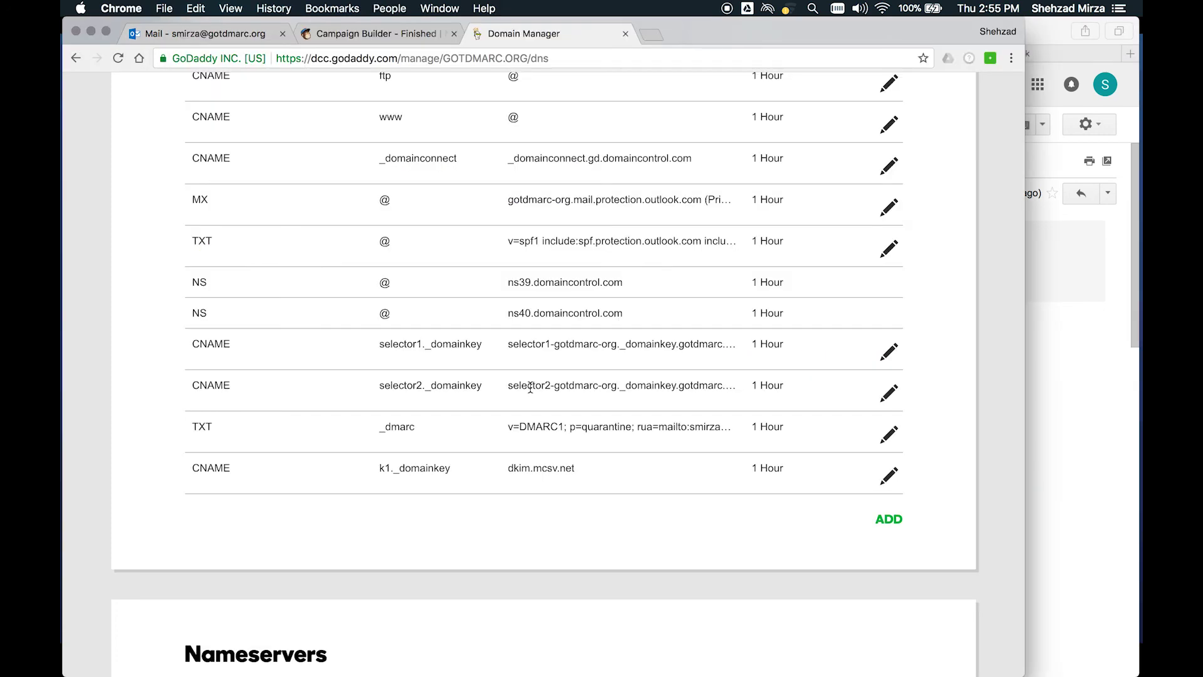